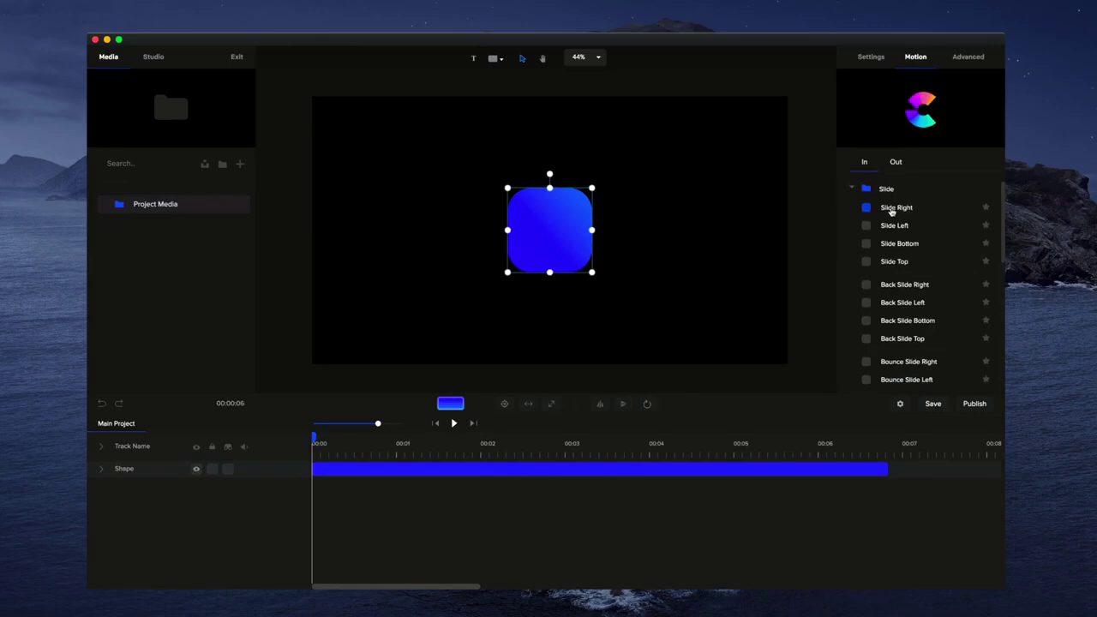
Apply the Slide Right entrance animation to the blue shape and play it back
click(867, 208)
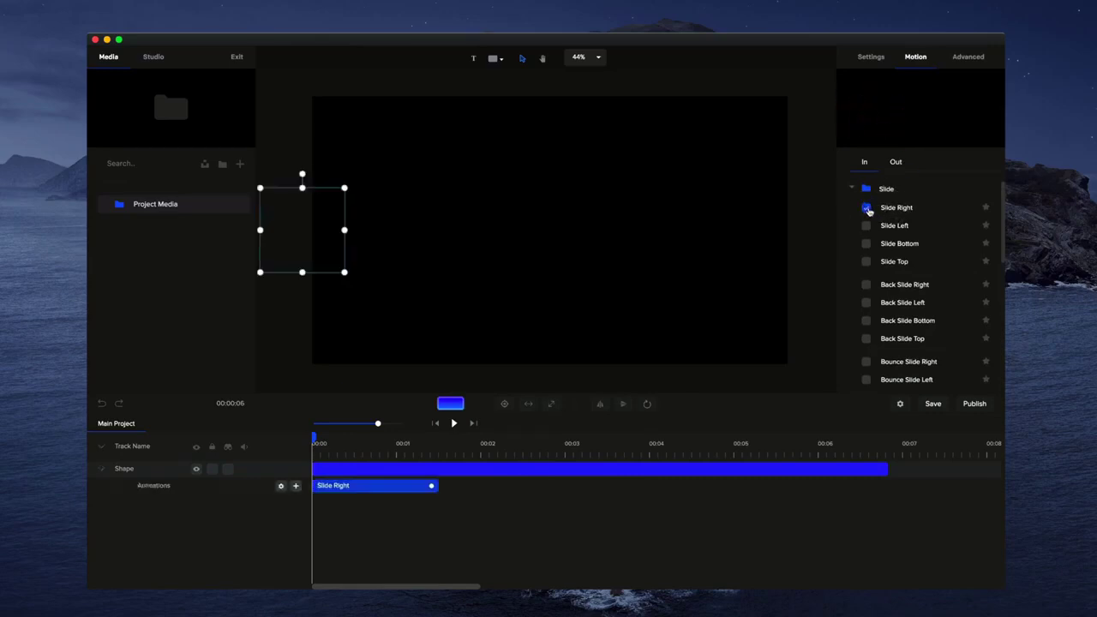
click(454, 424)
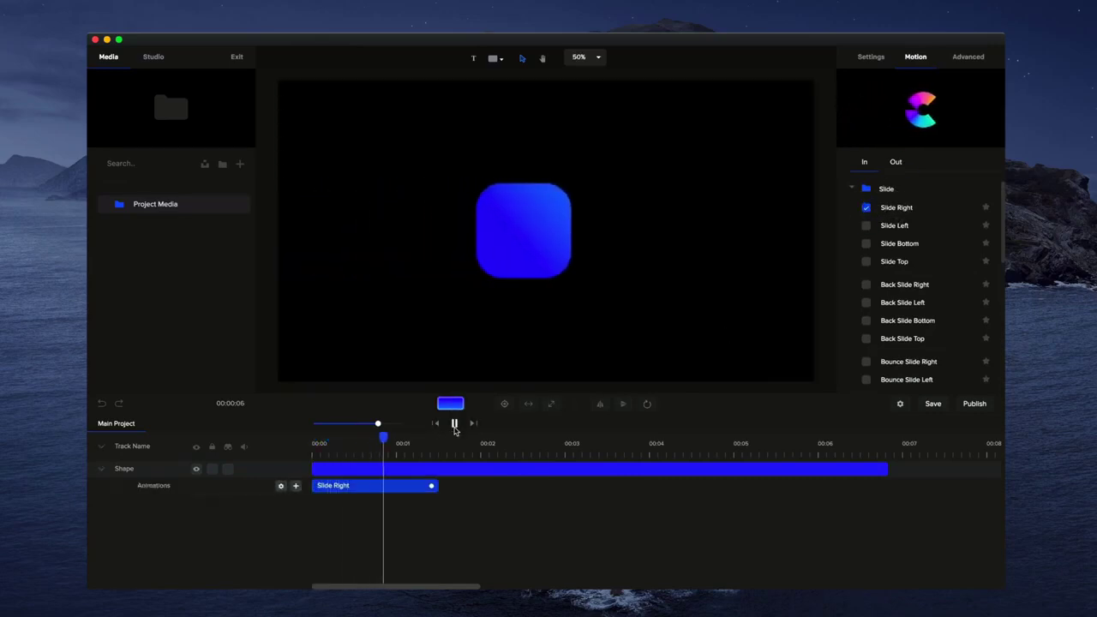
click(454, 426)
scroll(908, 253, down, 5)
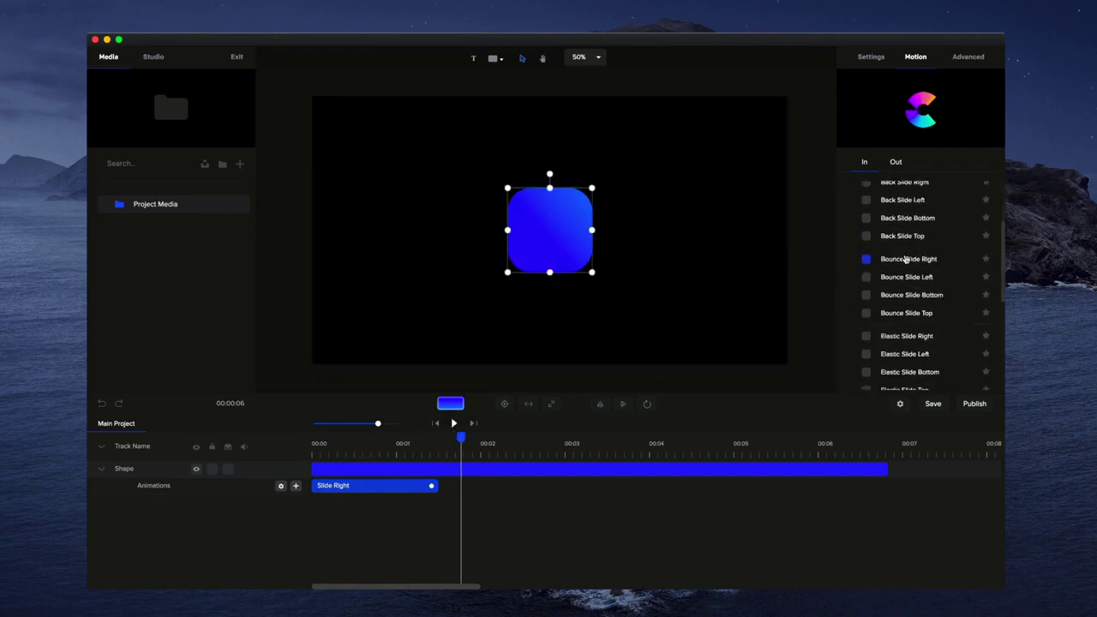
Switch the shape's entrance animation to Elastic Slide Right and preview the motion
click(867, 271)
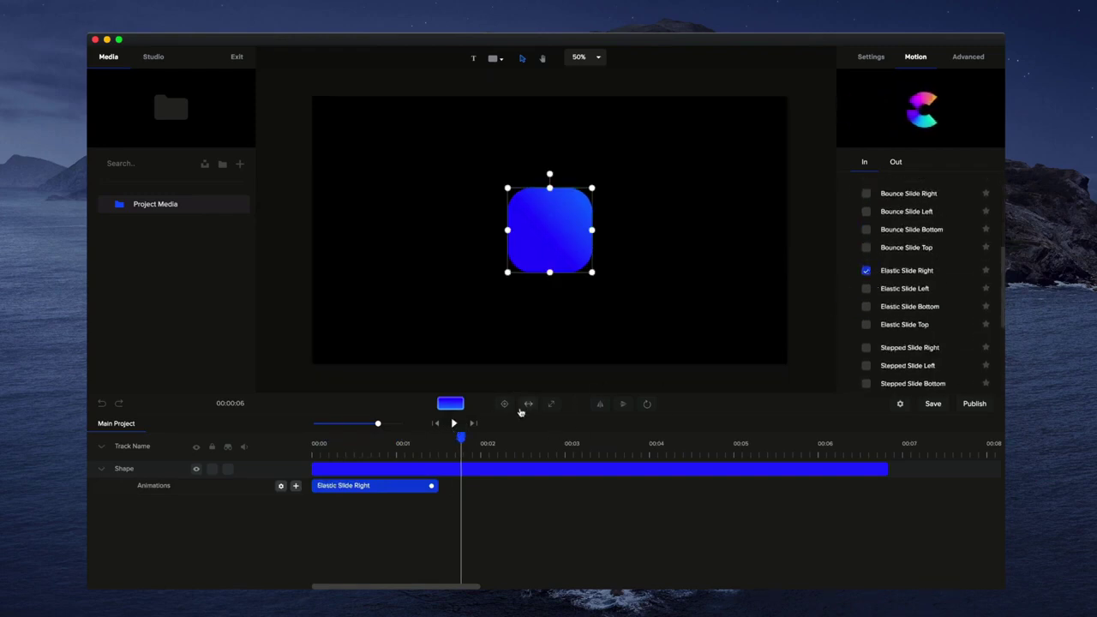
click(455, 425)
click(455, 425)
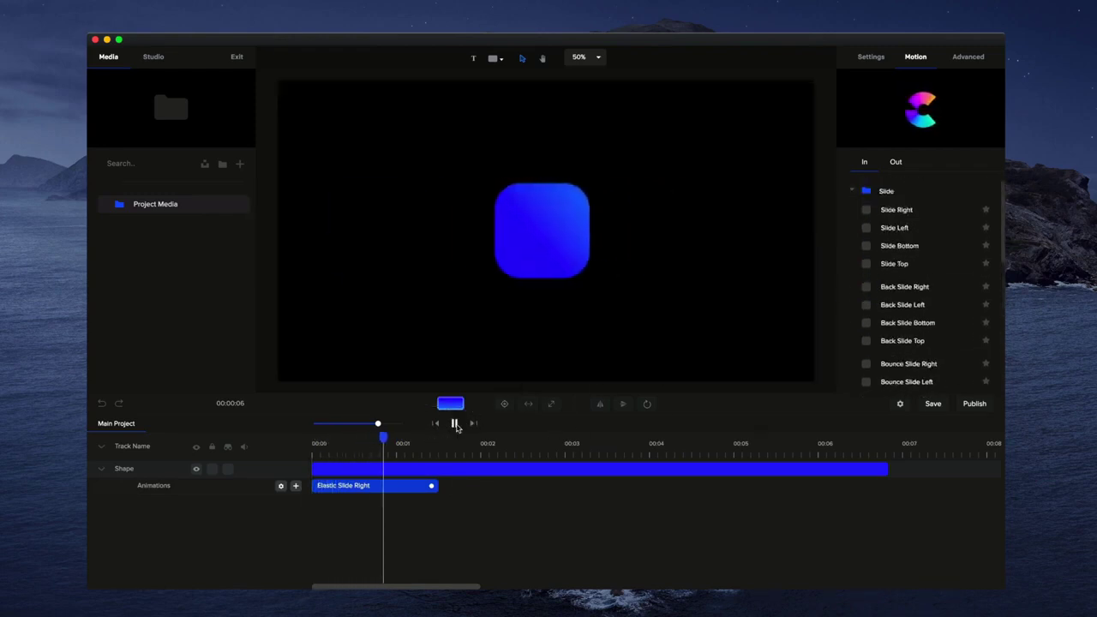
click(455, 425)
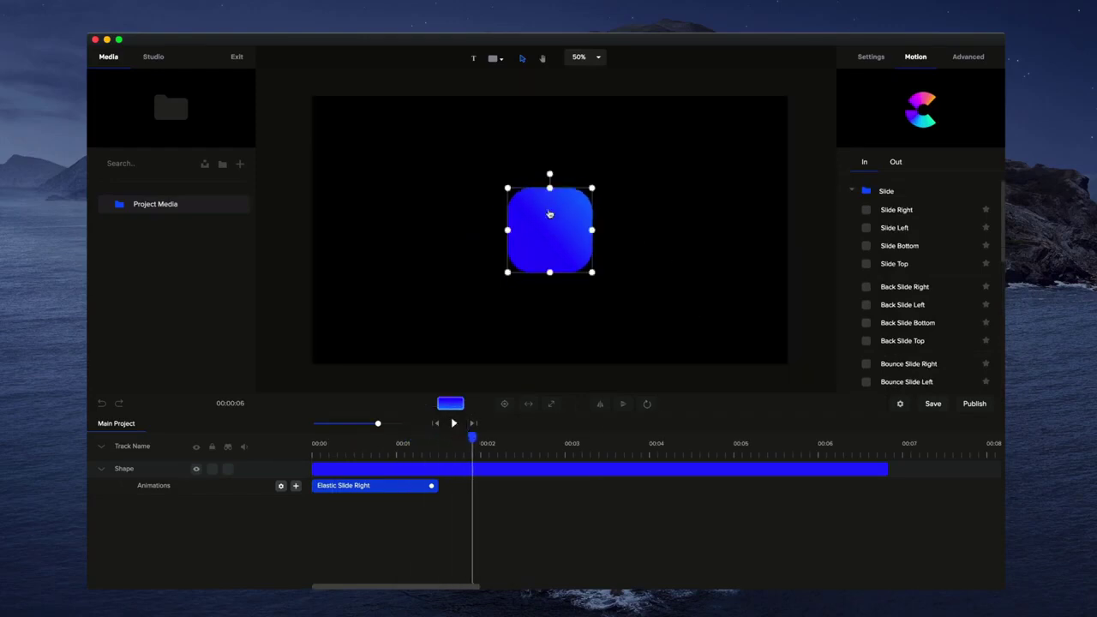
Collapse the Slide presets and delete the Elastic Slide Right animation from the Shape track
click(851, 191)
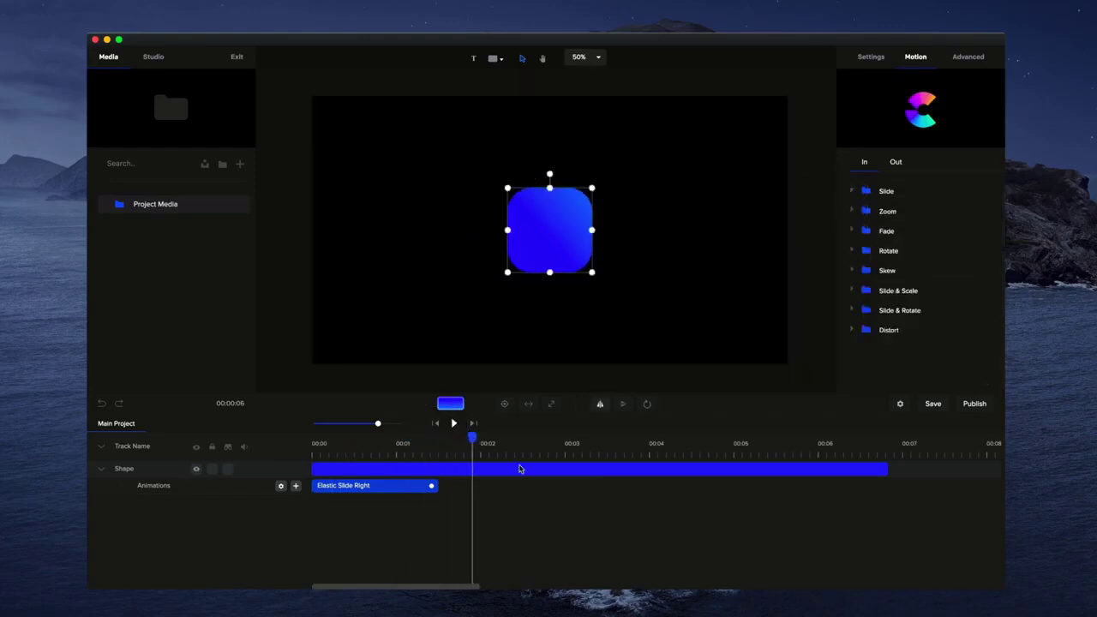
right_click(402, 489)
click(423, 531)
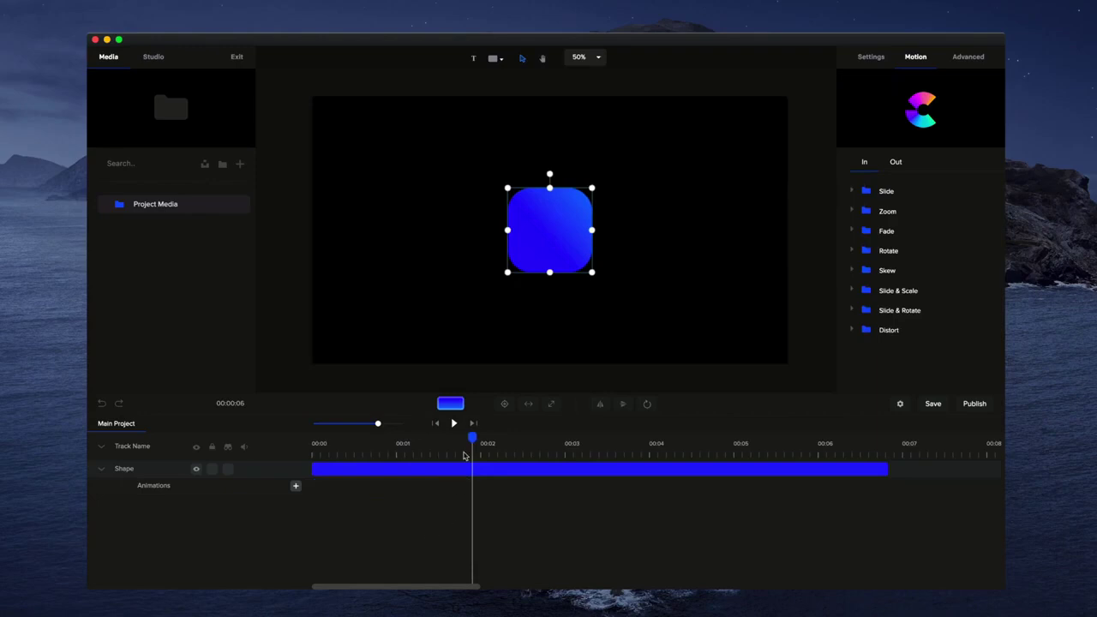
Add a custom animation to the Shape track at the start of the timeline with the Scale property enabled
drag(472, 438, 240, 454)
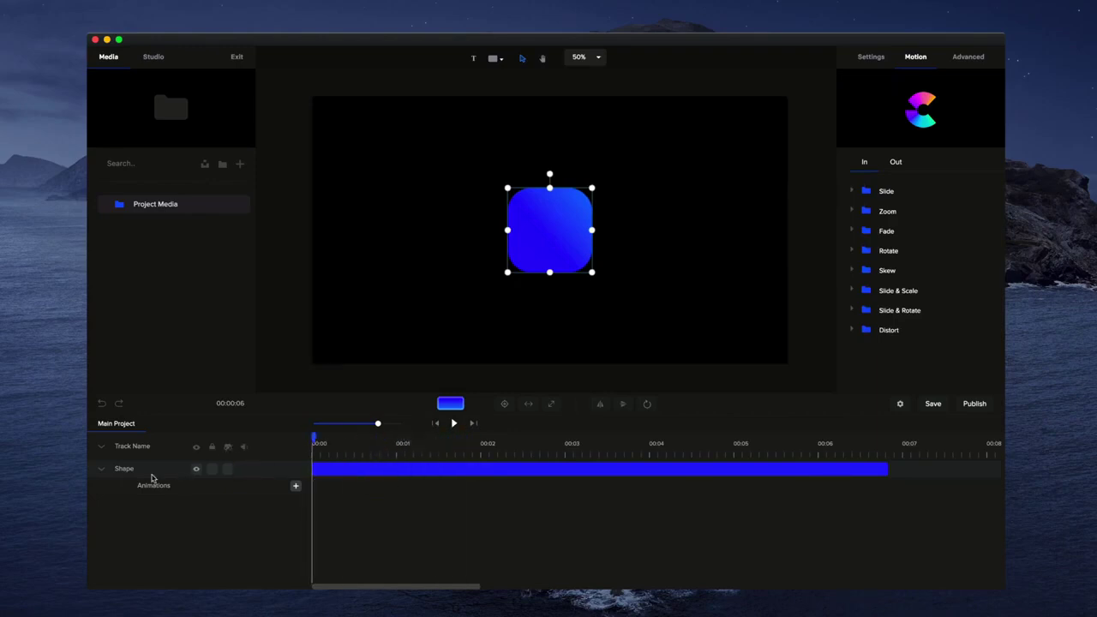
click(105, 471)
click(105, 471)
click(295, 487)
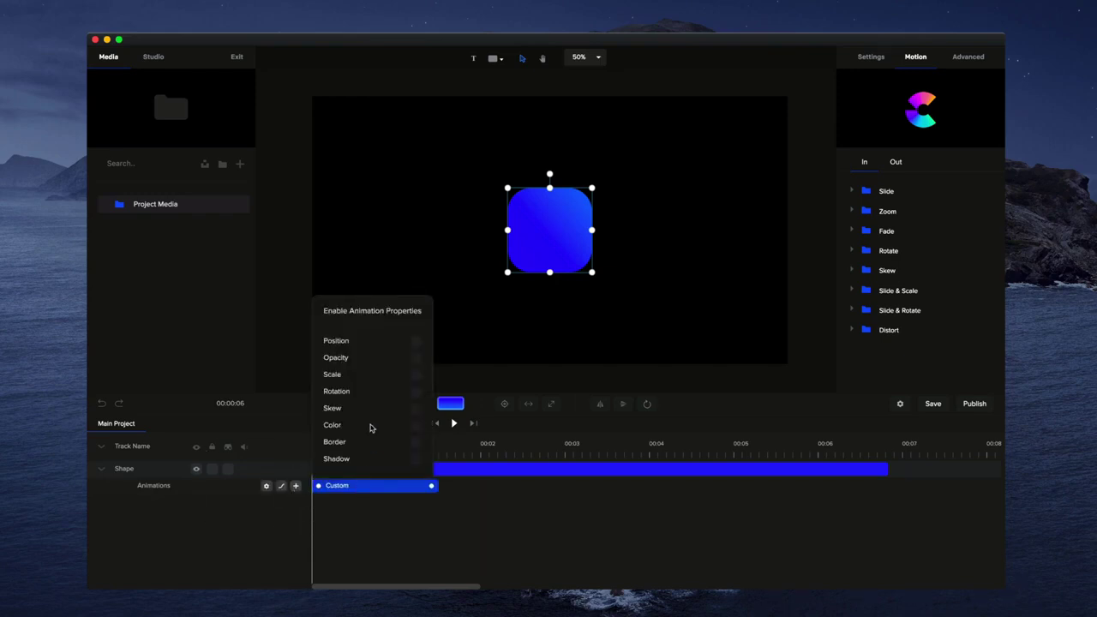
click(416, 374)
click(416, 377)
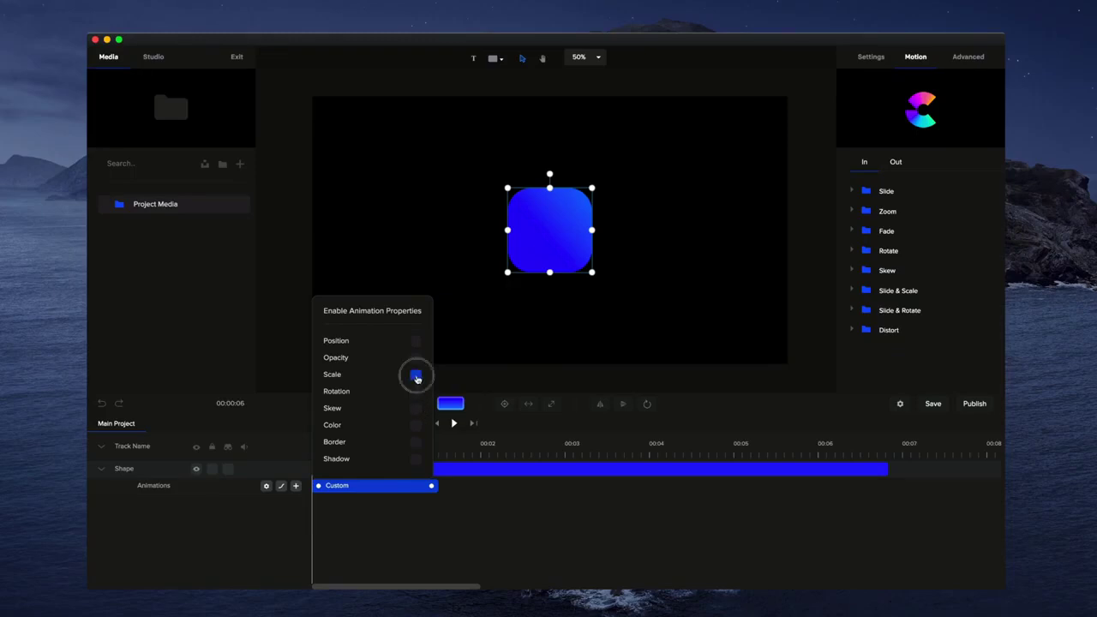
click(434, 534)
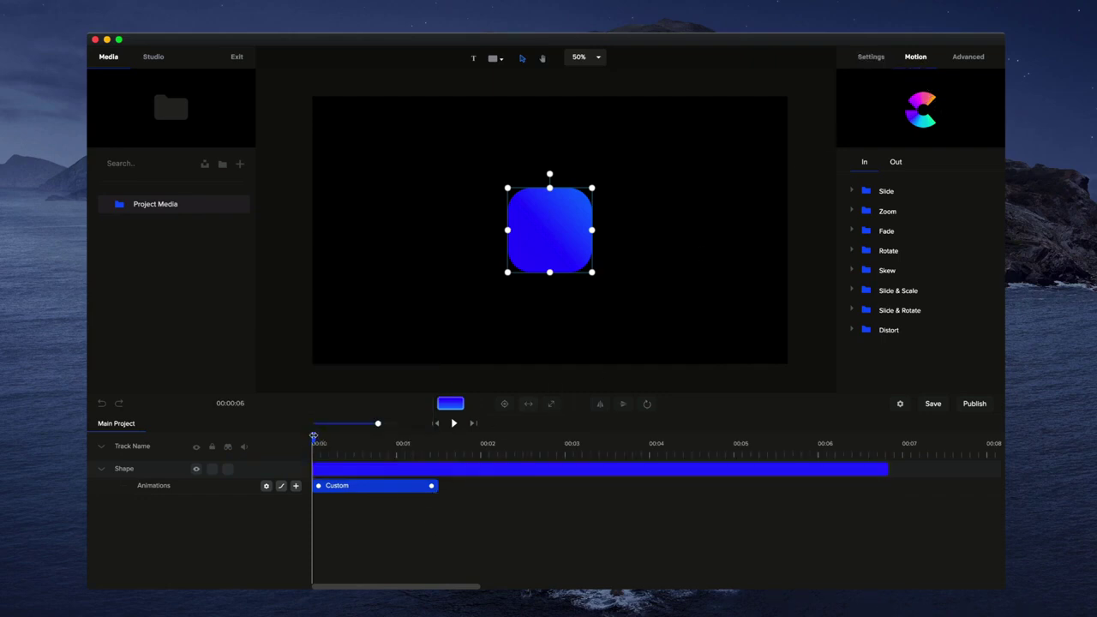
Set the shape's scale to 0 at the start of the custom animation and play it back
drag(314, 437, 461, 440)
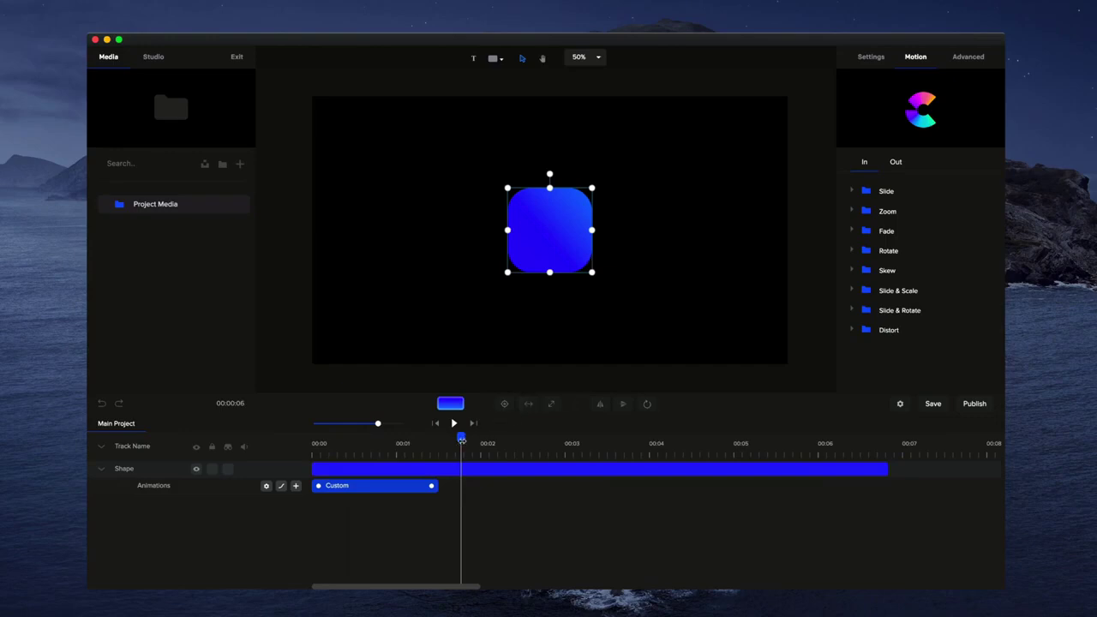
drag(461, 439, 302, 443)
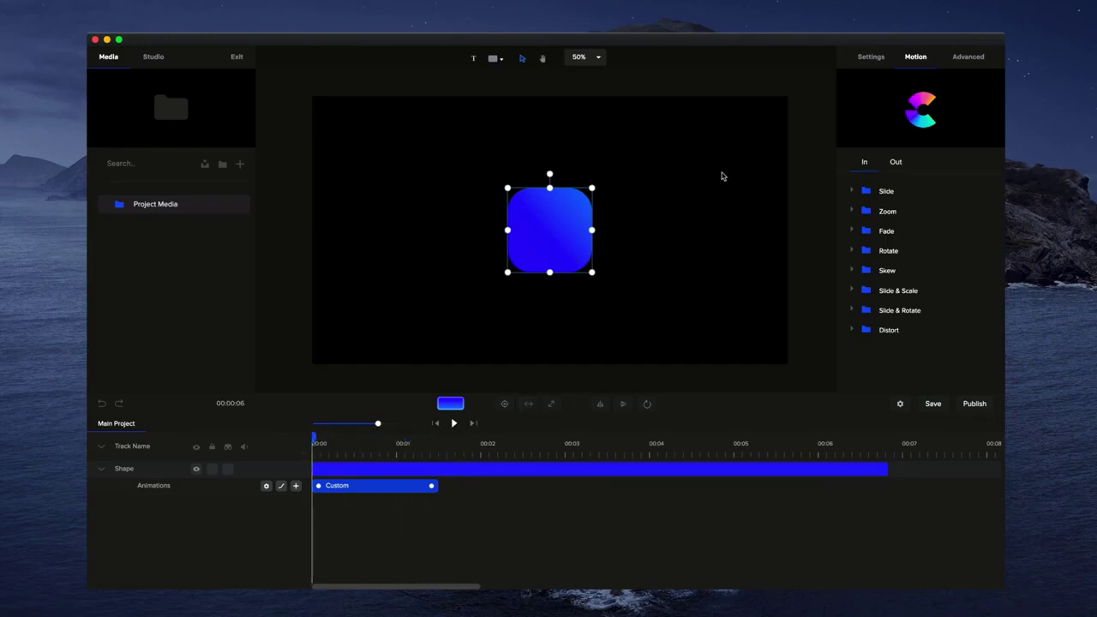
click(977, 57)
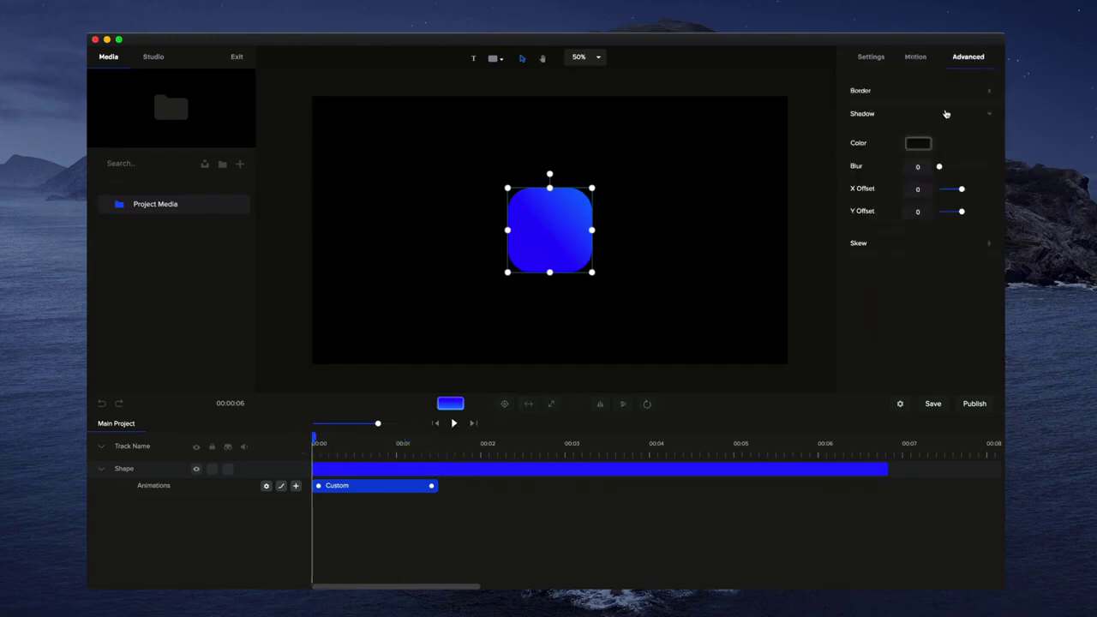
click(880, 57)
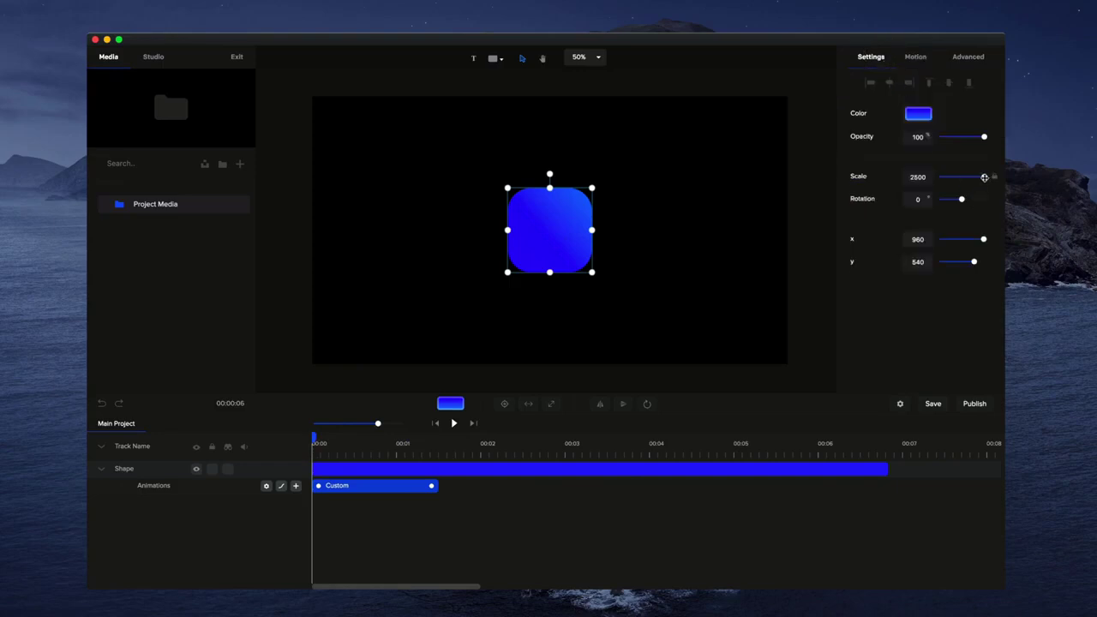
drag(985, 177, 926, 181)
click(673, 329)
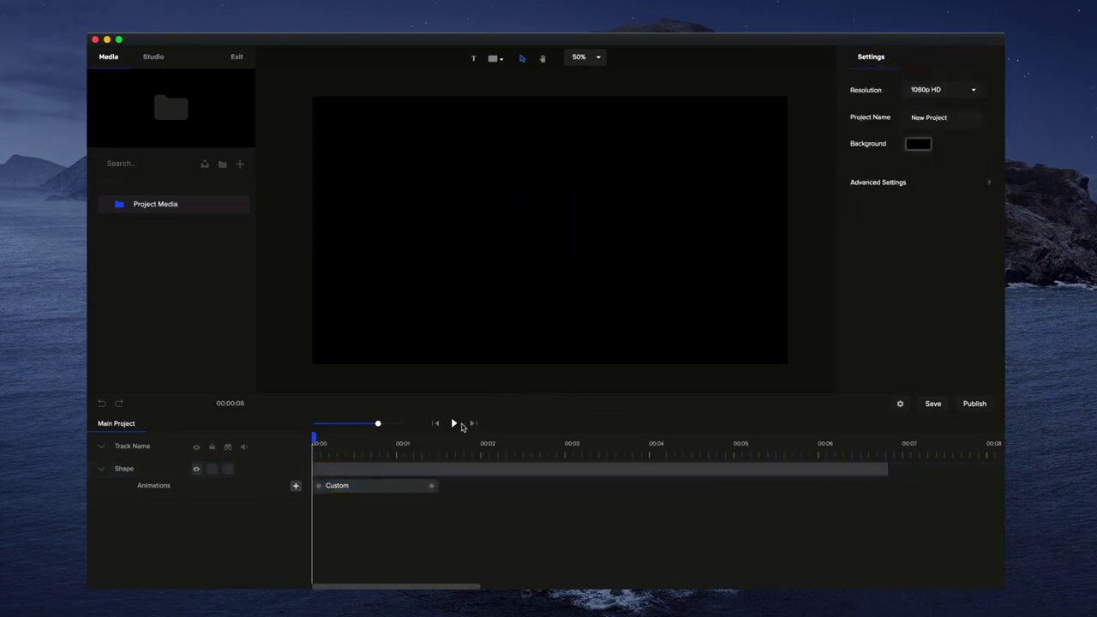
click(454, 423)
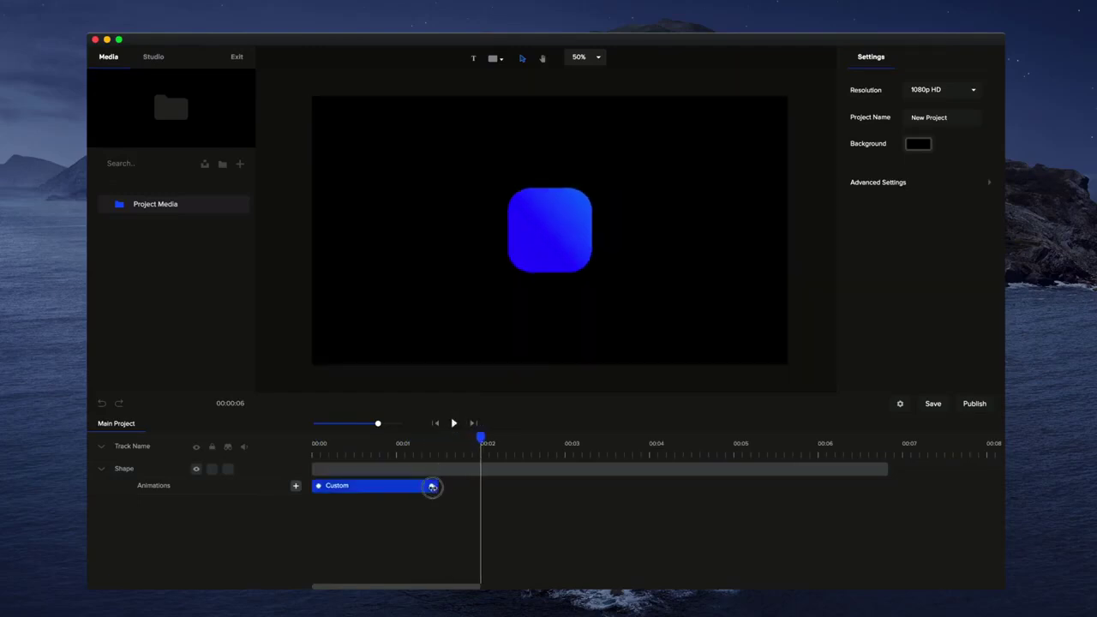
Shorten the custom animation to end just past the one-second mark and replay it from the start
drag(431, 485, 403, 485)
click(434, 423)
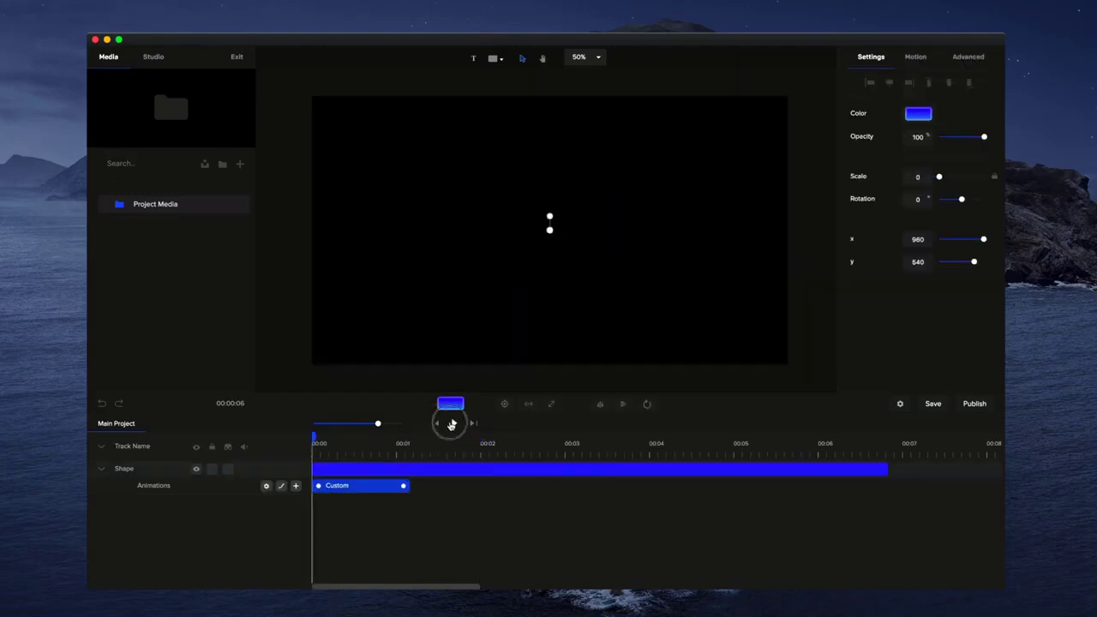
click(453, 423)
click(453, 423)
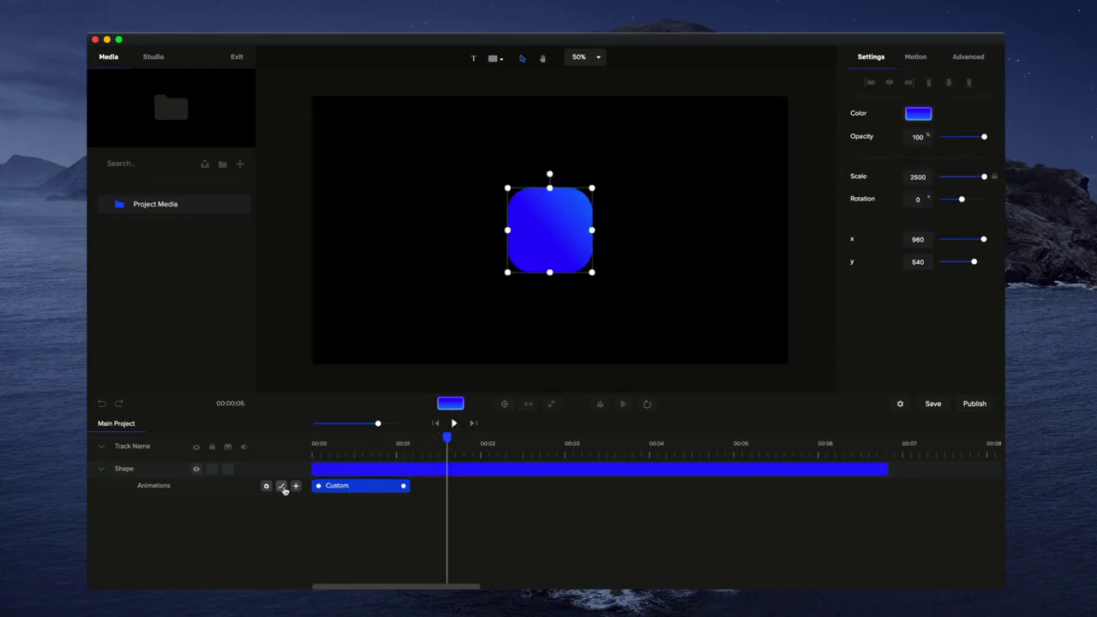
Change the custom animation's easing, trying Out versions of the Power, Back, Elastic and Bounce curves, and play the result
right_click(336, 491)
click(366, 409)
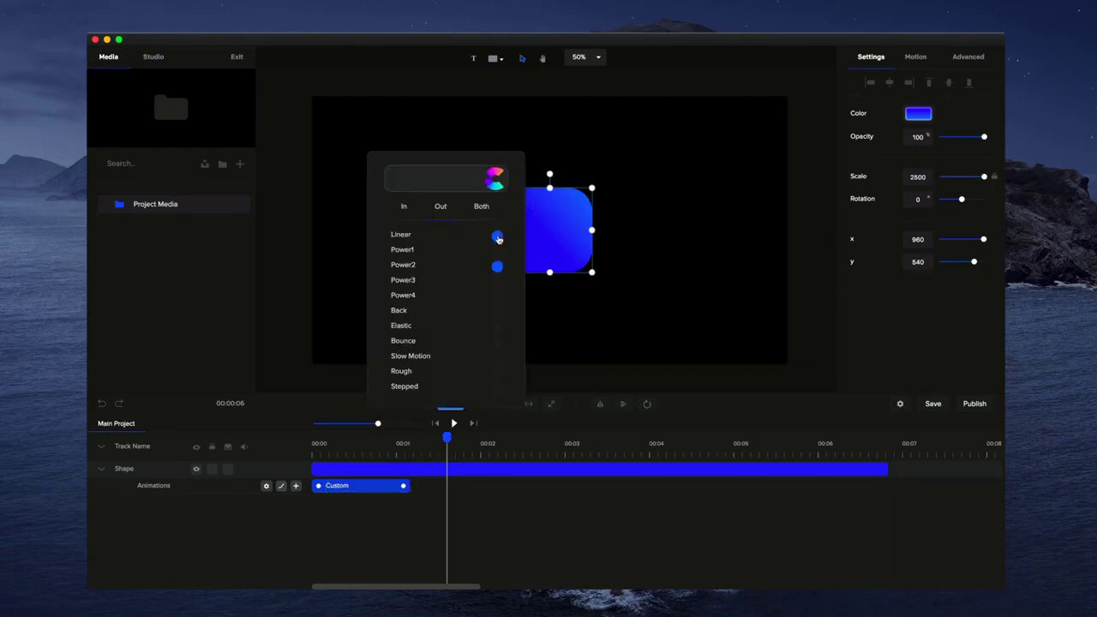
click(463, 239)
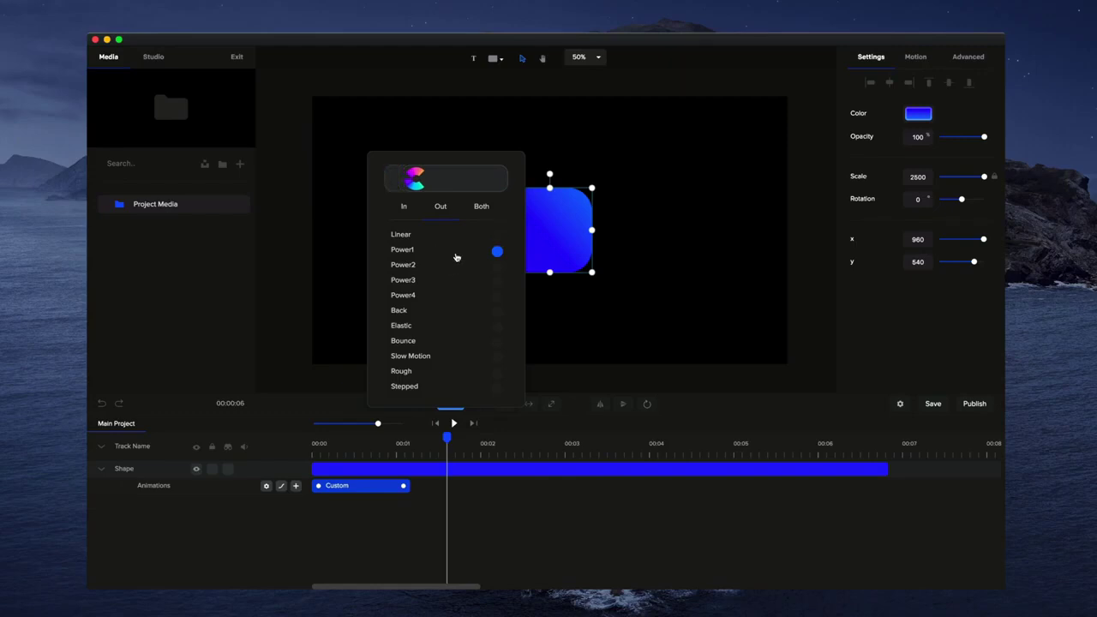
click(447, 271)
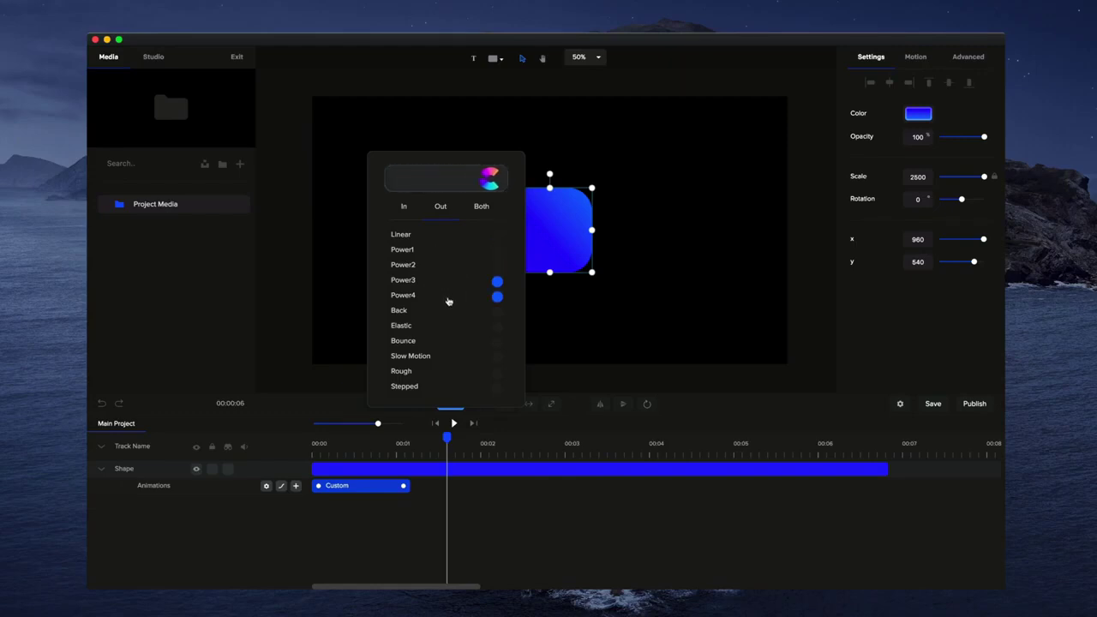
click(447, 296)
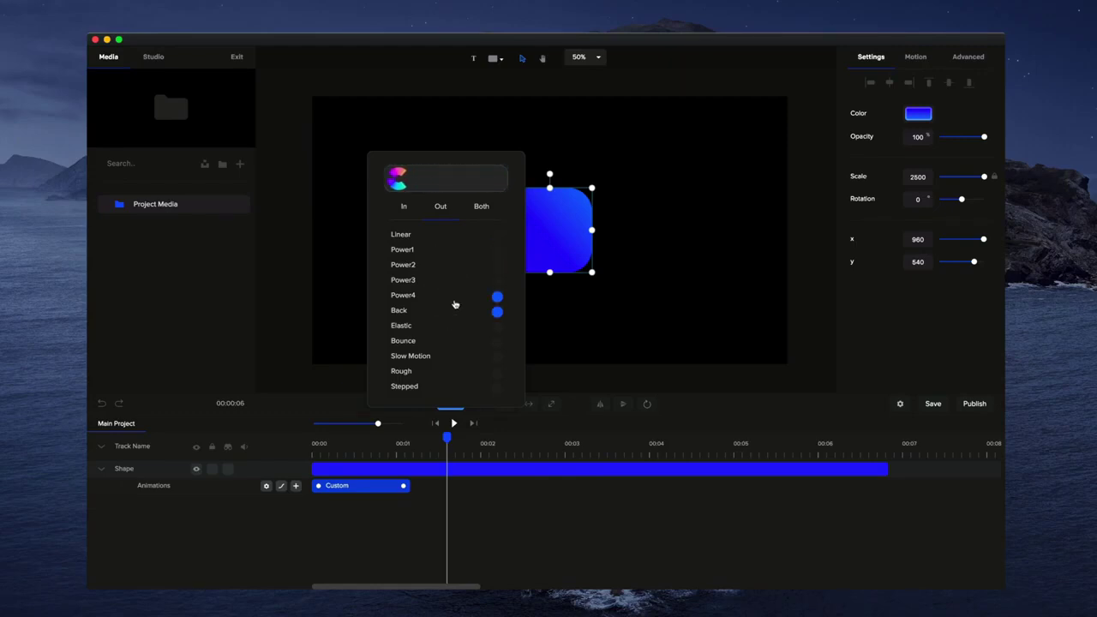
click(490, 211)
click(454, 326)
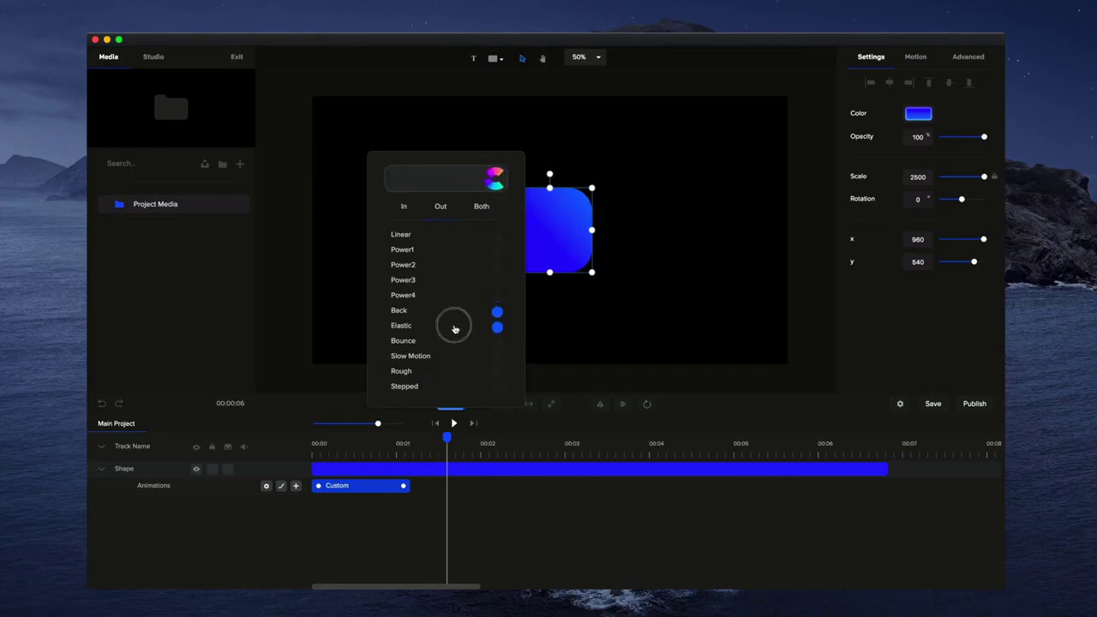
click(442, 340)
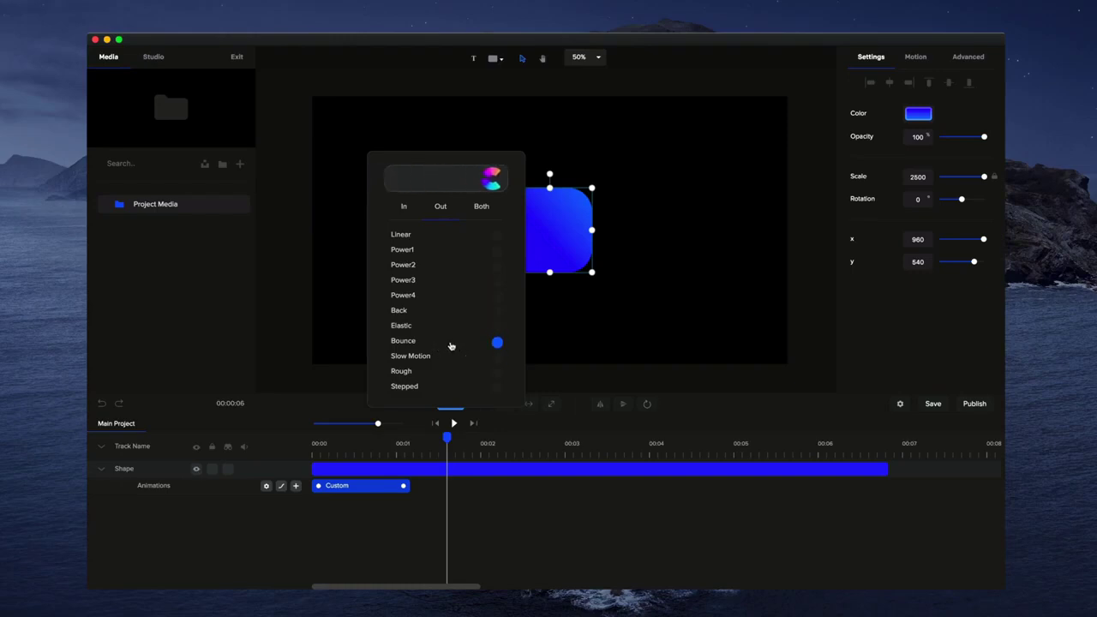
click(438, 318)
click(467, 520)
drag(447, 436, 284, 434)
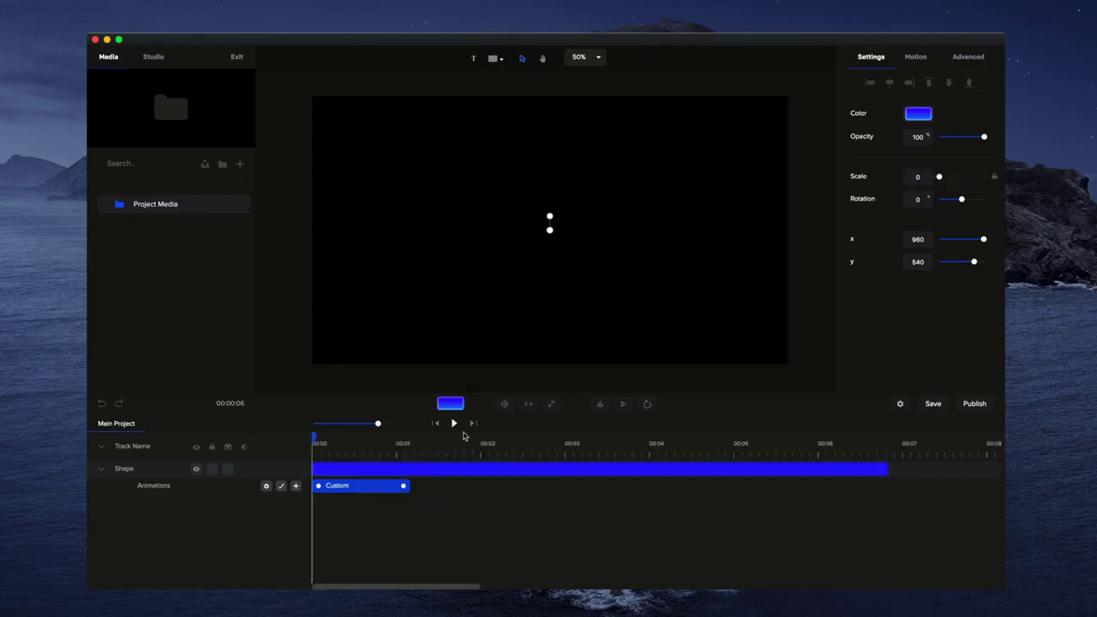
click(456, 424)
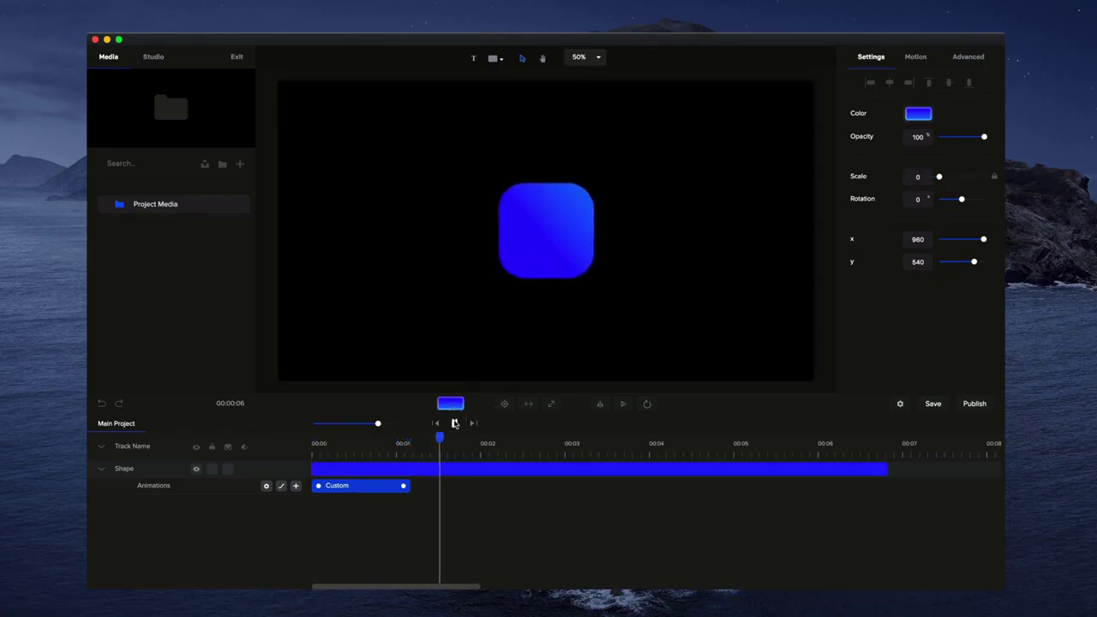
Shorten the custom animation to about 0.9 seconds and replay it from the start
drag(403, 486, 386, 486)
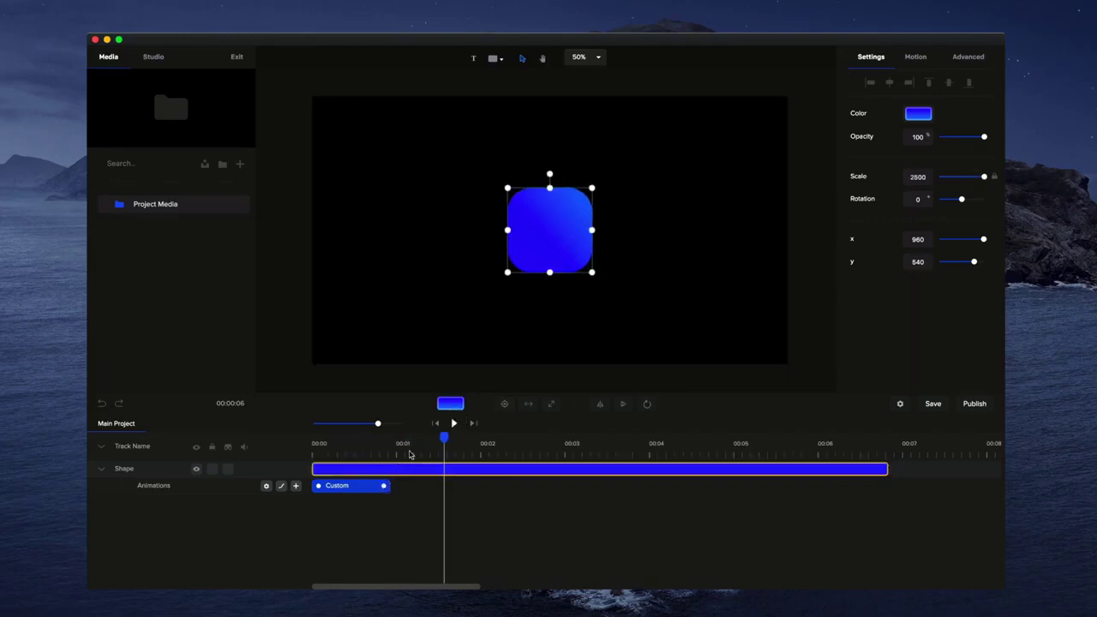
click(437, 424)
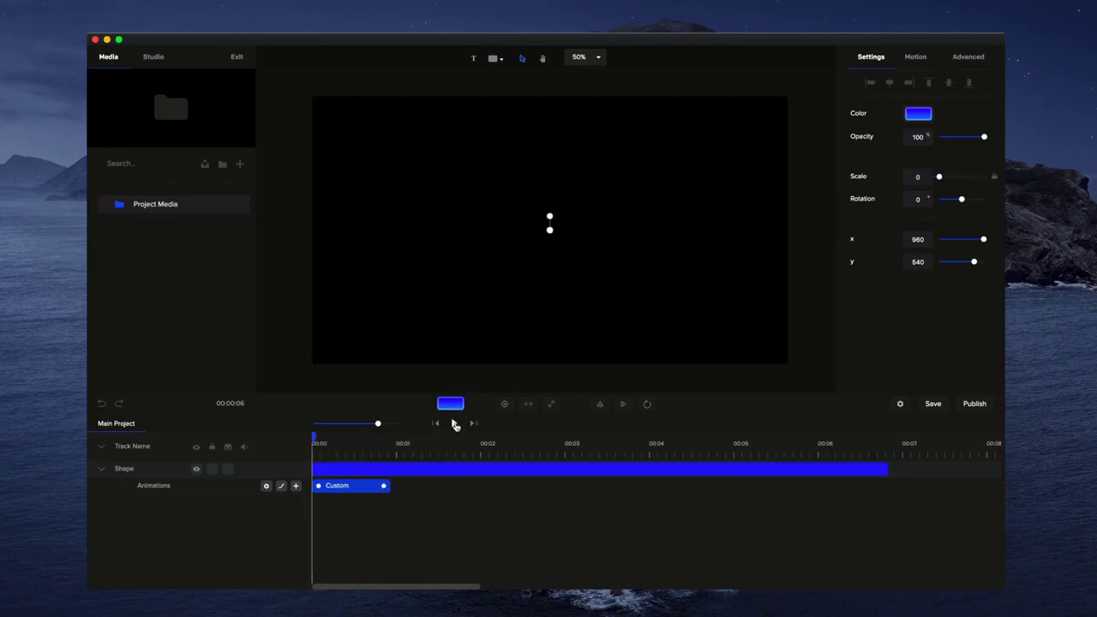
click(455, 423)
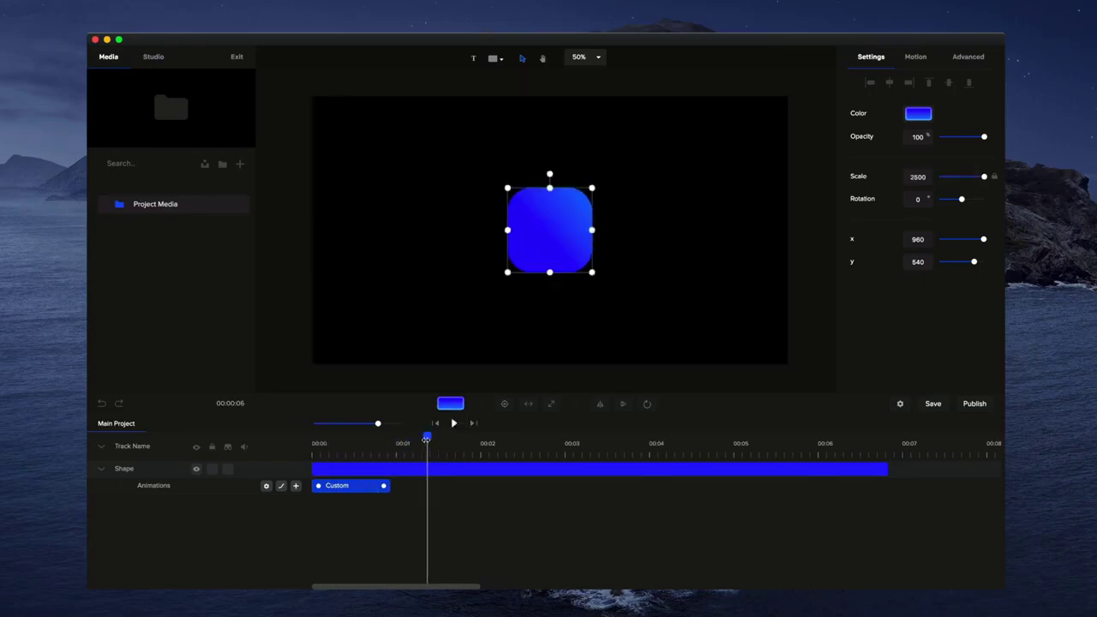
Return the playhead to the timeline start and enable the Rotation property for the custom animation
drag(426, 438, 279, 446)
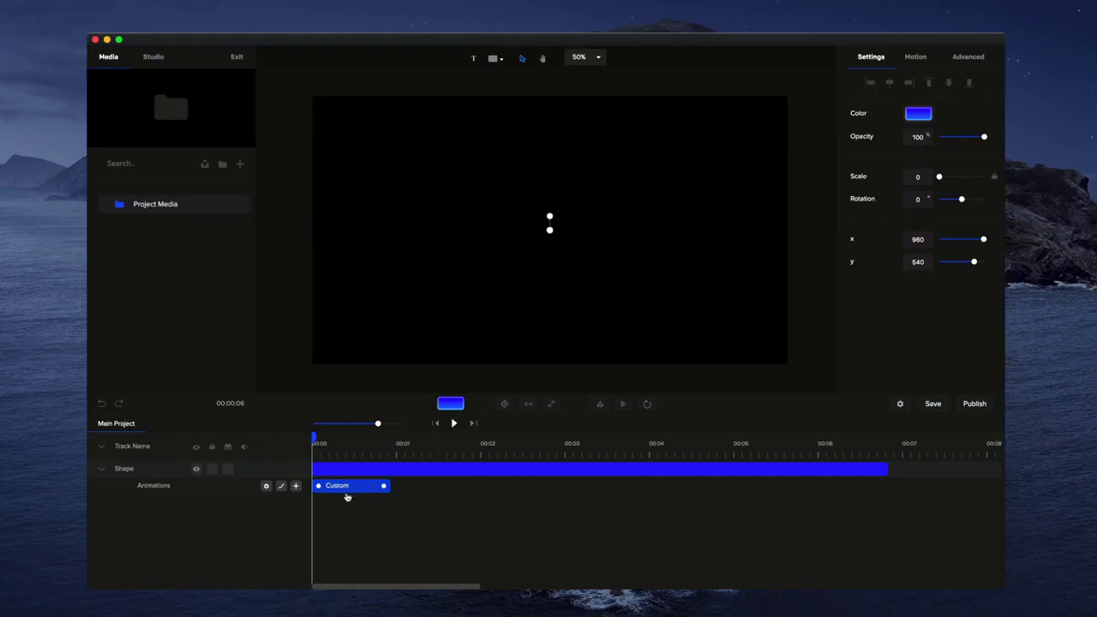
right_click(358, 487)
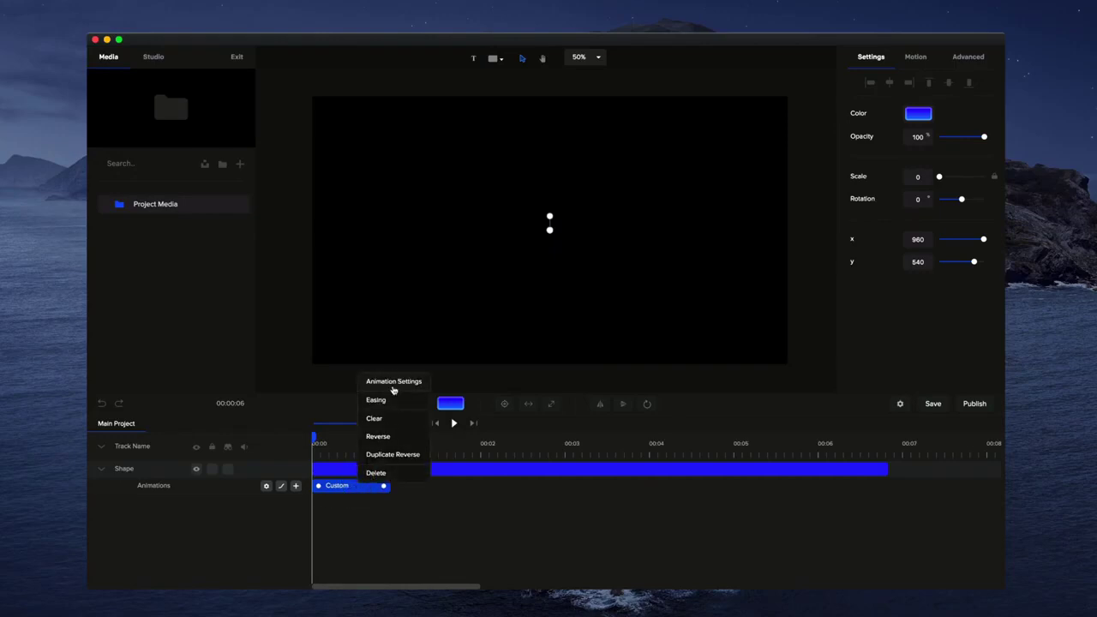
click(393, 382)
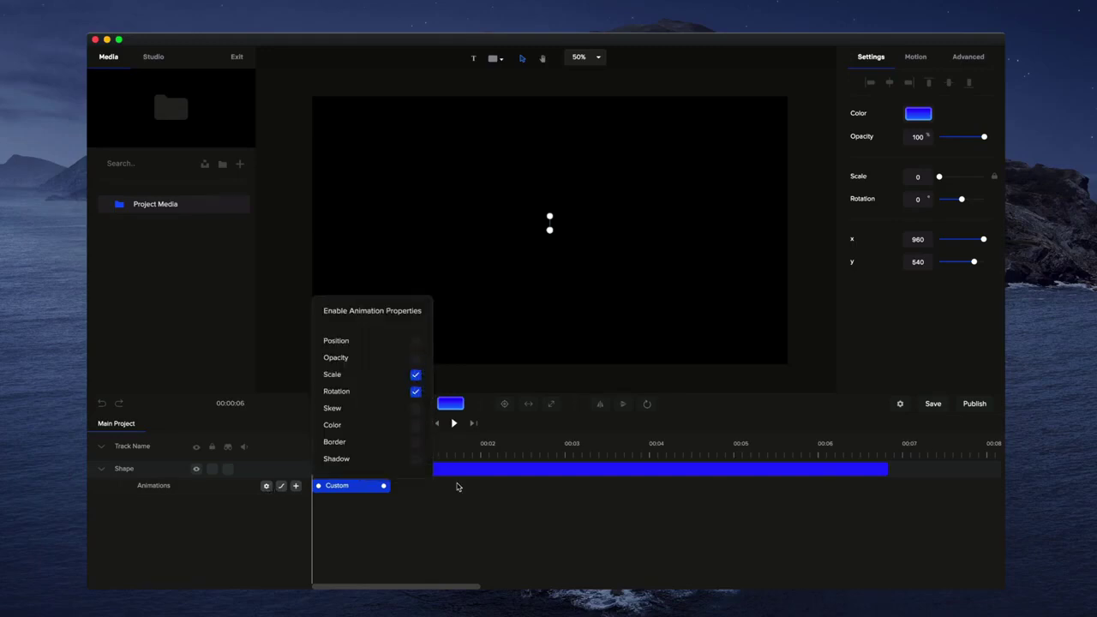
click(463, 517)
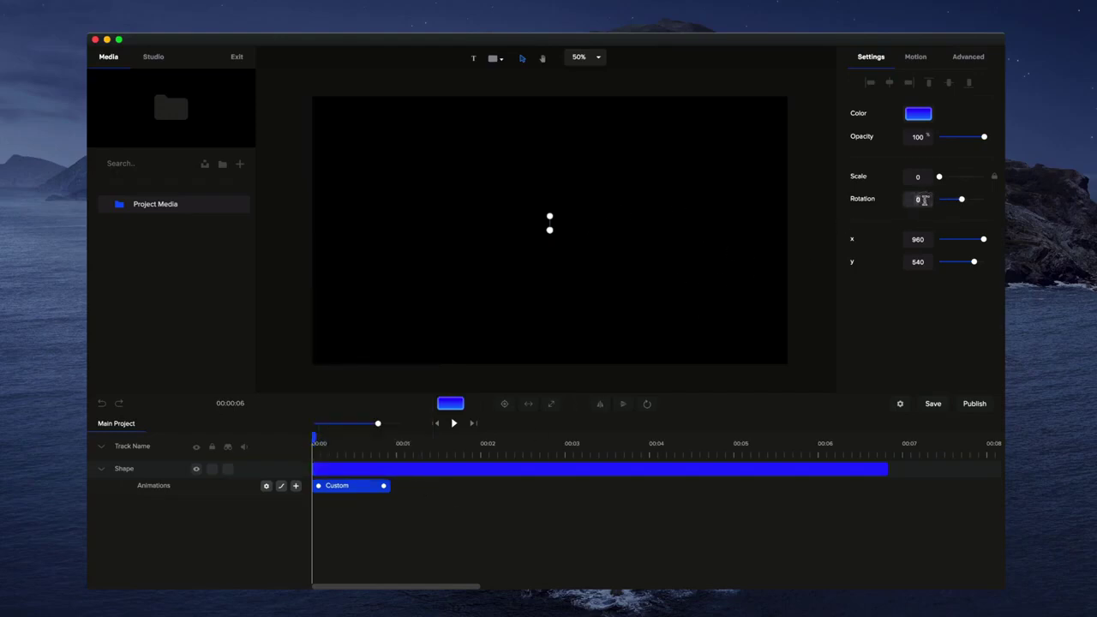
Set the custom animation's starting rotation to 90 degrees and play it
text(90)
click(691, 243)
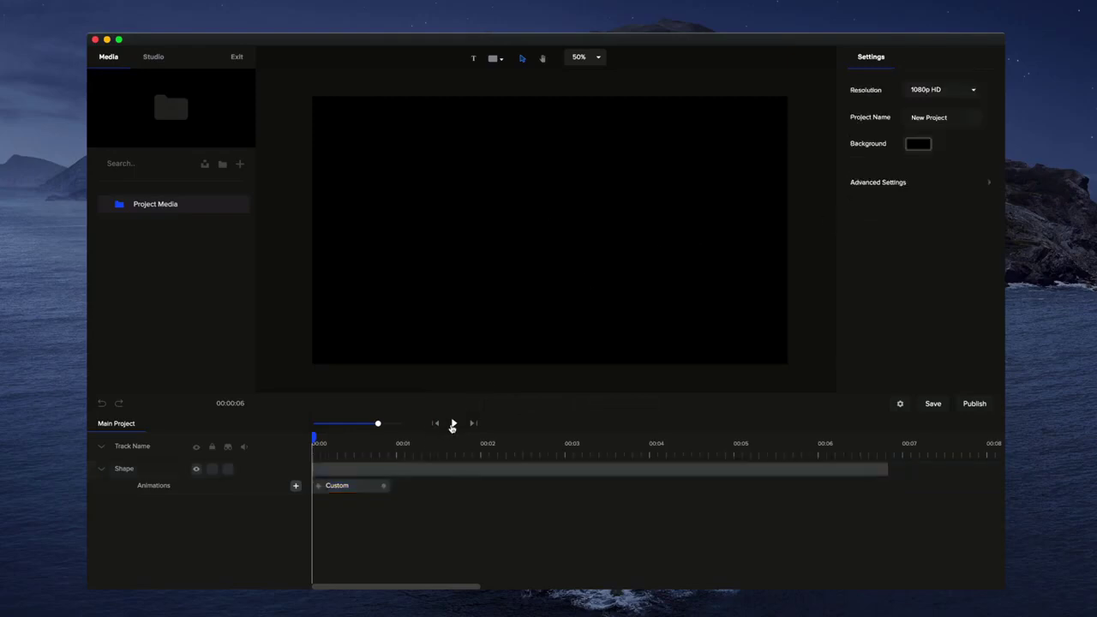
click(452, 423)
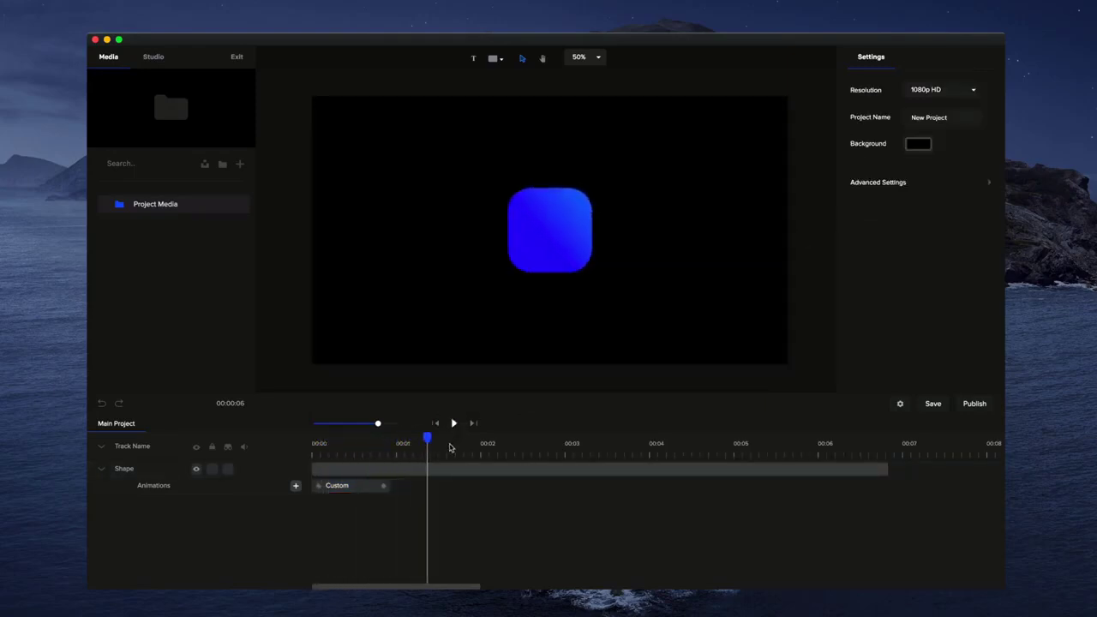
Return to the timeline start, set the shape's starting rotation to -90 degrees and play the animation
drag(427, 439, 279, 441)
click(369, 492)
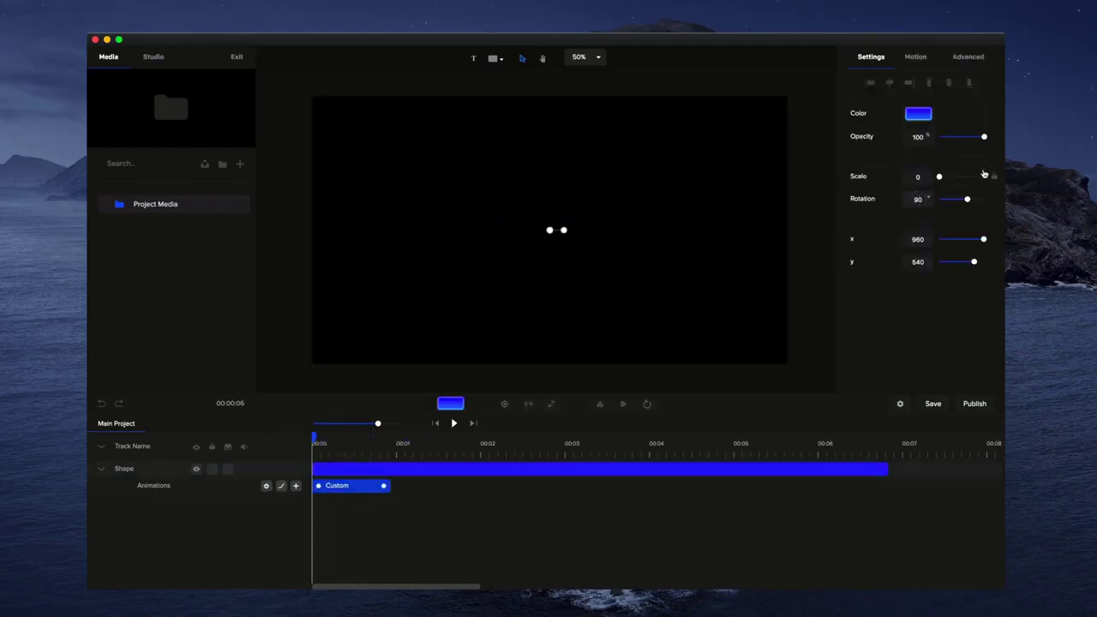
text(-)
click(453, 424)
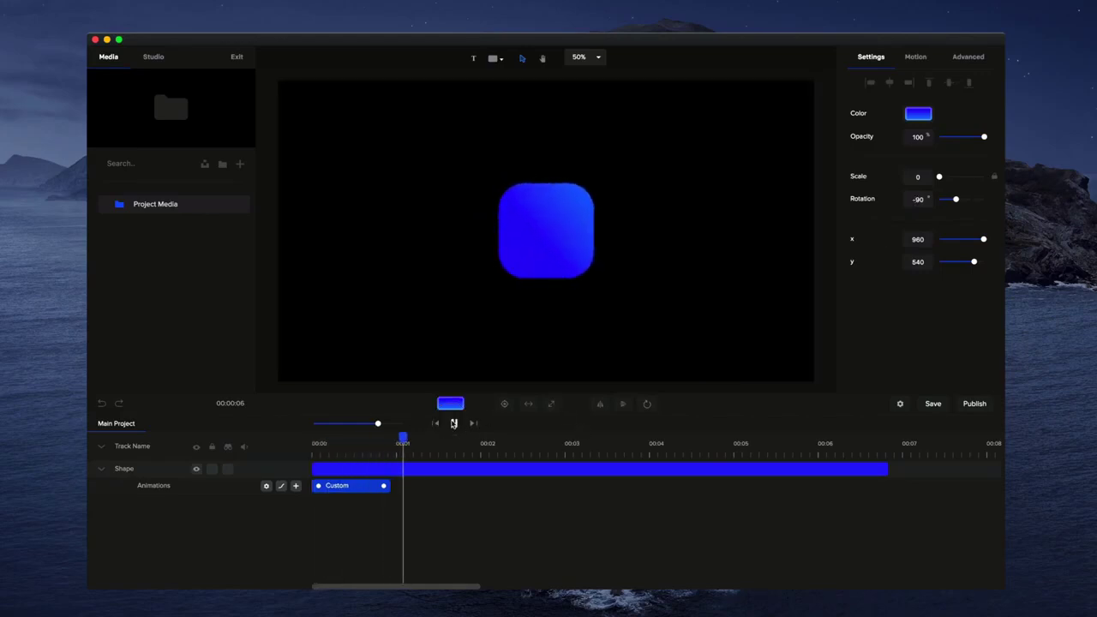
click(453, 423)
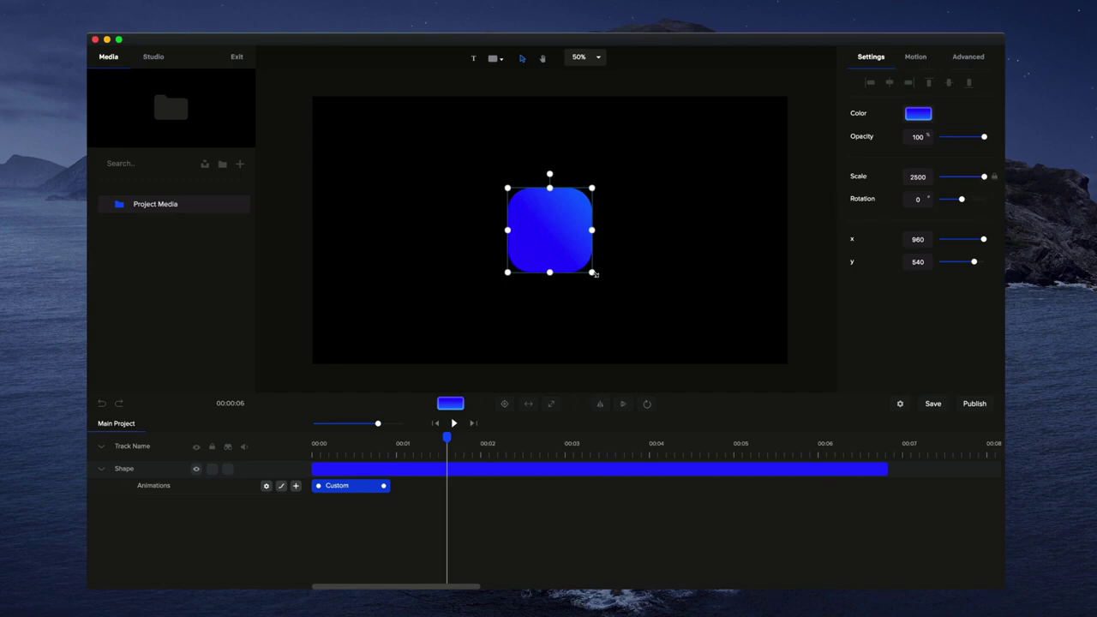
Enlarge the shape's end state to a scale of 3414 at a point past the custom animation and replay from the start
drag(593, 272, 636, 298)
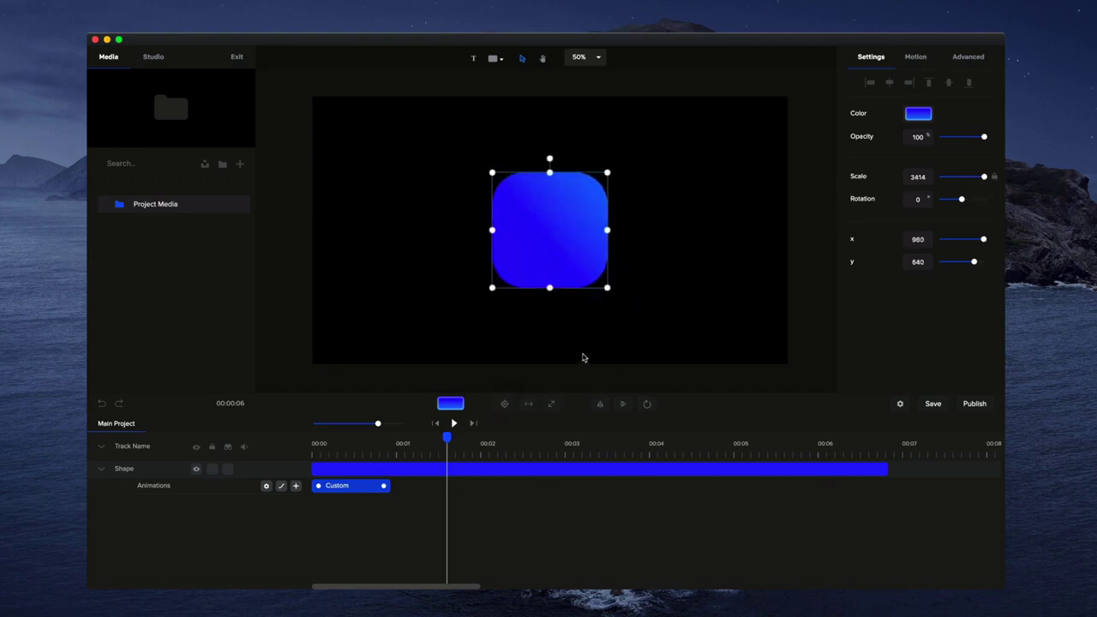
click(583, 358)
drag(447, 439, 315, 441)
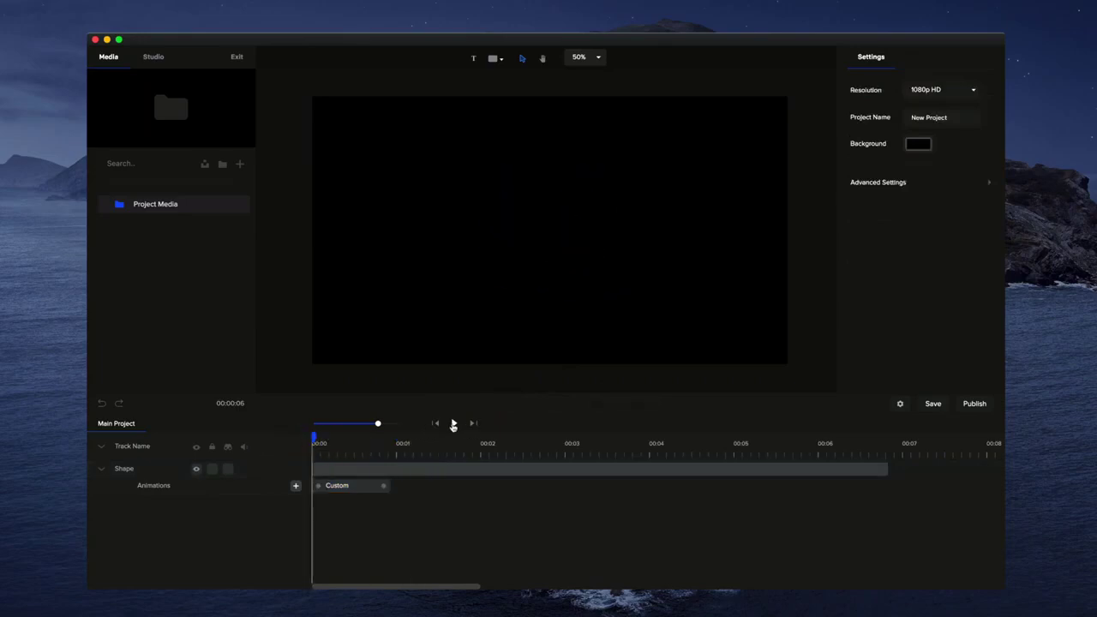
click(453, 424)
click(454, 426)
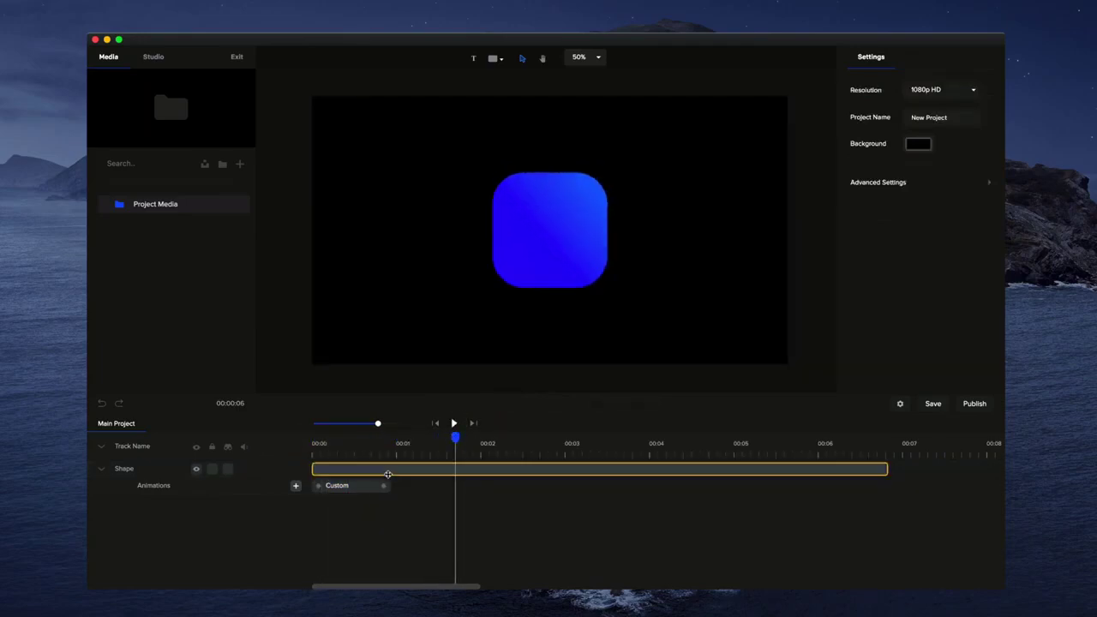
Add a second custom animation with Position enabled, spanning about 1.3 to 2.3 seconds on the shape's track
click(296, 486)
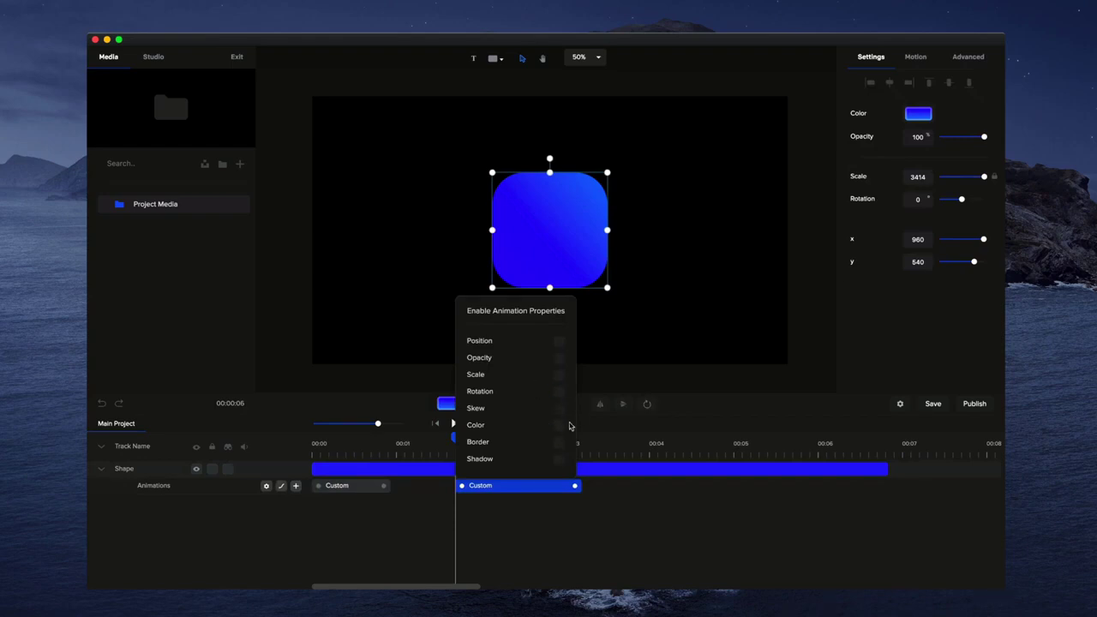
click(559, 341)
click(553, 506)
drag(532, 487, 506, 486)
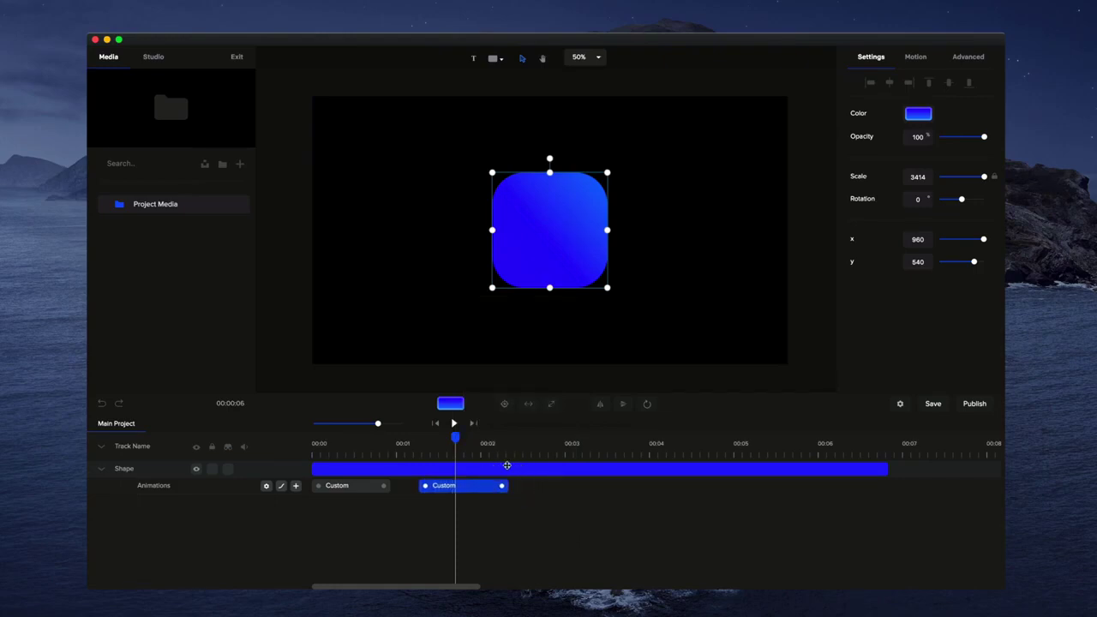
With the playhead past the second animation, move the shape off the canvas to x -290 and replay from the start
click(511, 439)
mouse_move(512, 439)
mouse_down()
mouse_move(431, 437)
mouse_move(521, 451)
mouse_move(509, 451)
mouse_move(515, 441)
mouse_up()
scroll(551, 353, down, 5)
scroll(575, 281, up, 3)
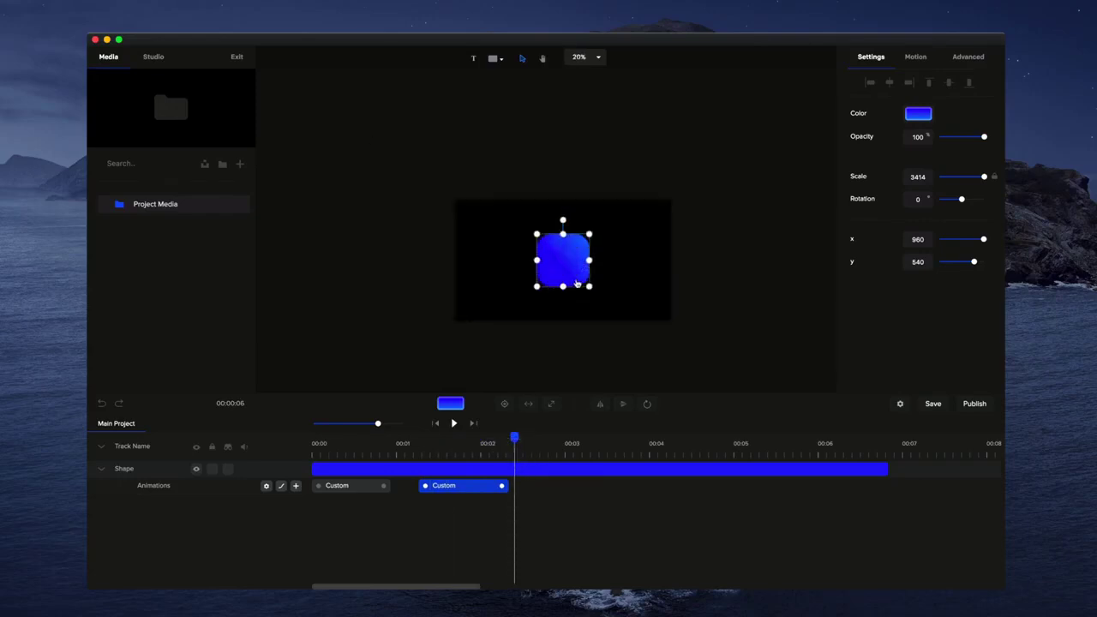
drag(984, 239, 956, 240)
scroll(578, 326, up, 1)
drag(514, 437, 313, 438)
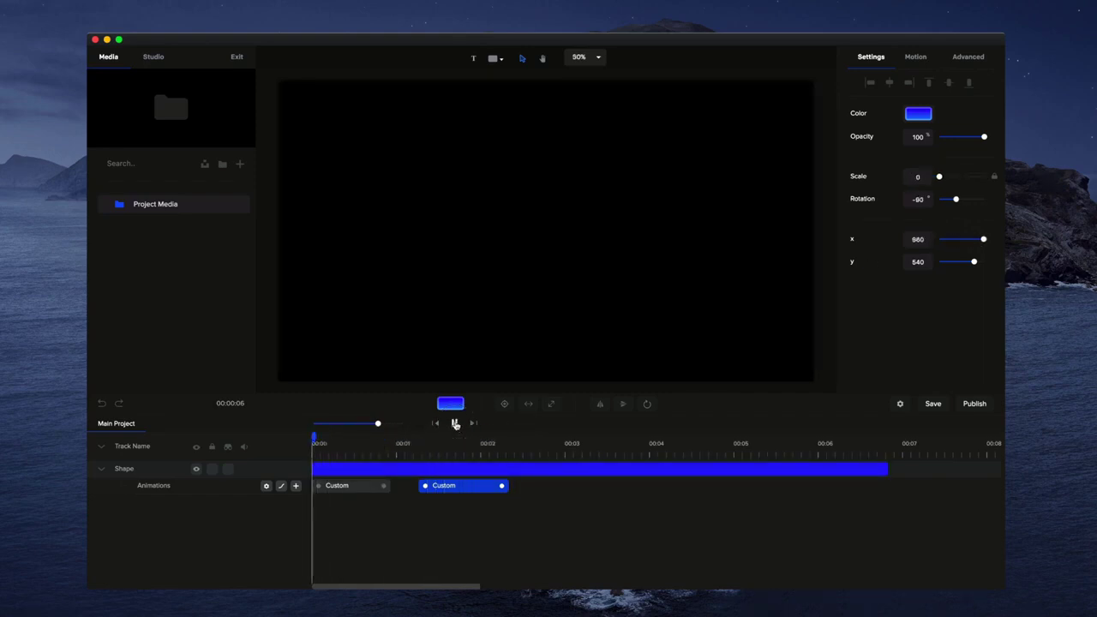
click(453, 424)
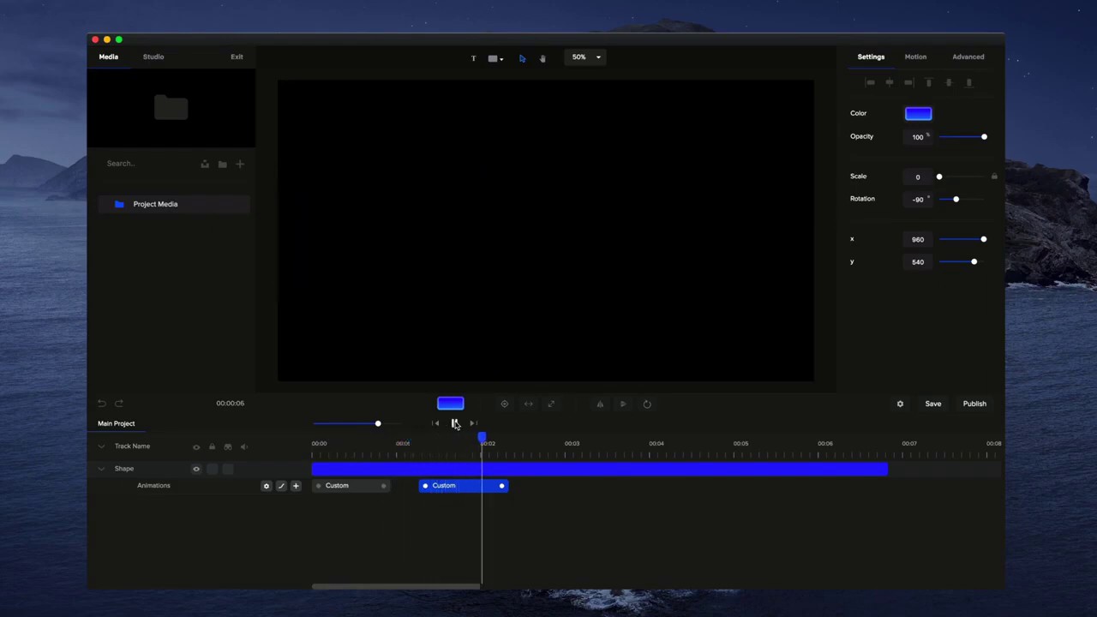
click(454, 424)
Switch the second custom animation's easing to the Both version of Power2 and replay from the start
drag(515, 442, 443, 441)
right_click(451, 489)
click(487, 405)
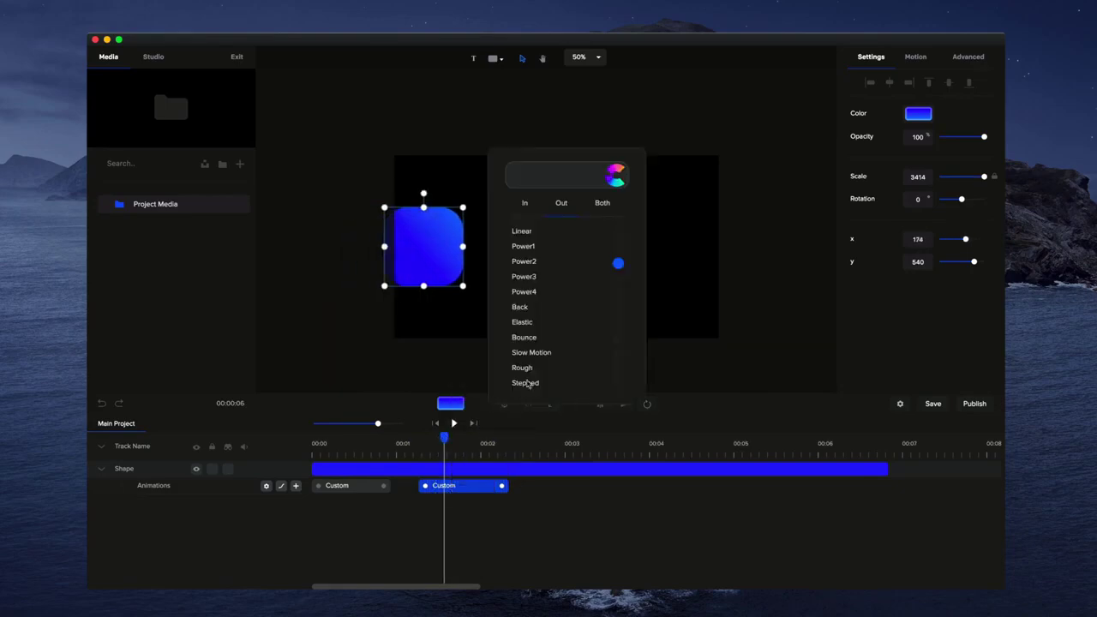
click(611, 202)
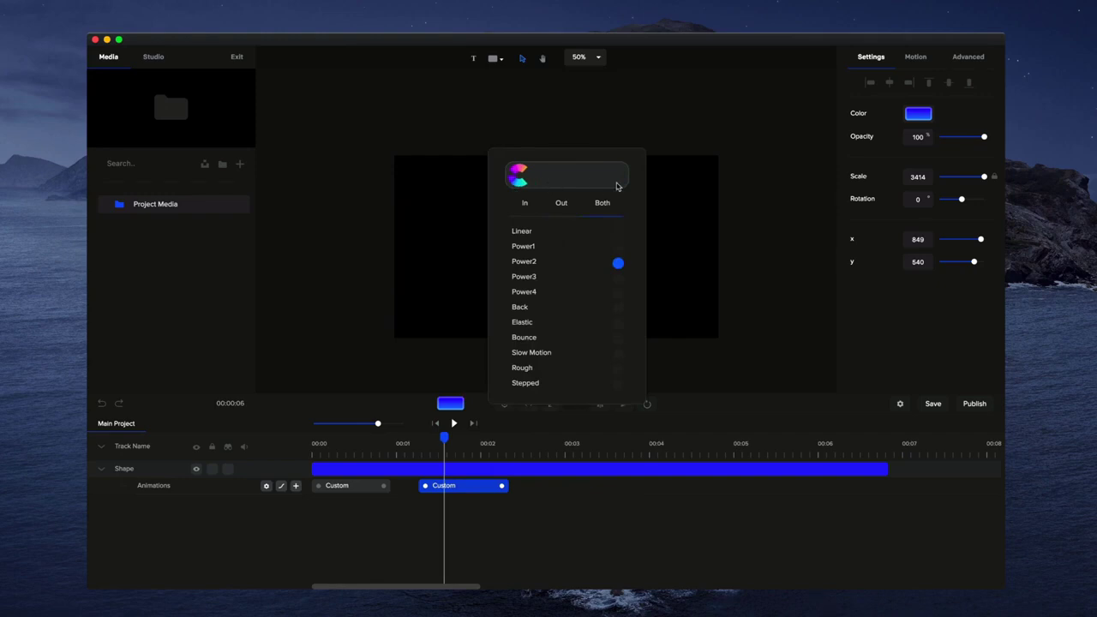
click(453, 459)
scroll(453, 459, right, 8)
scroll(430, 582, left, 8)
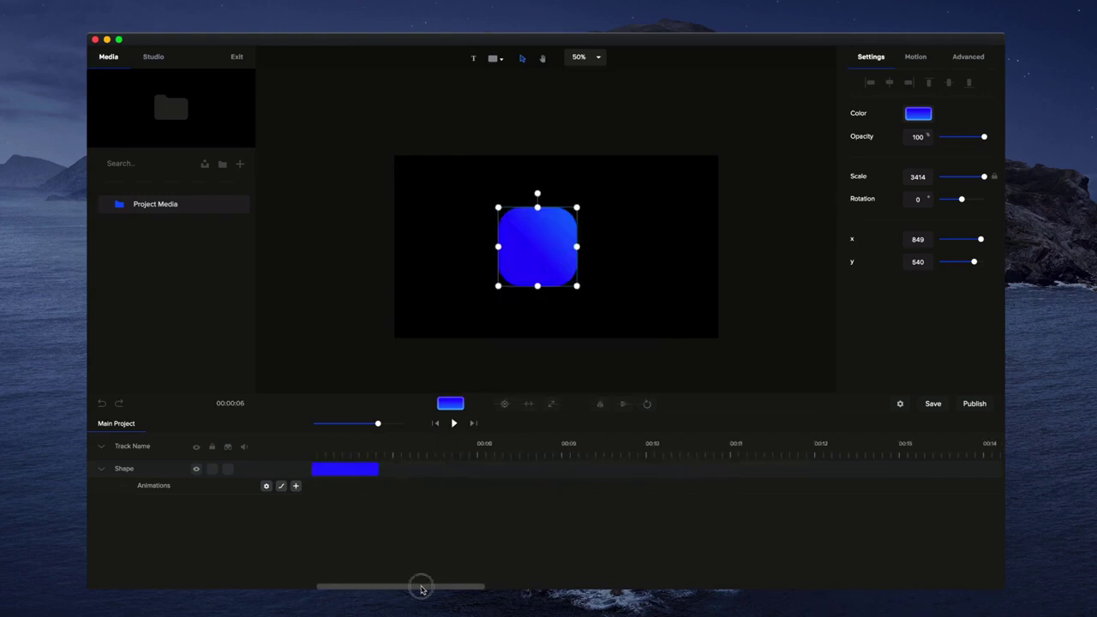
click(435, 423)
click(453, 423)
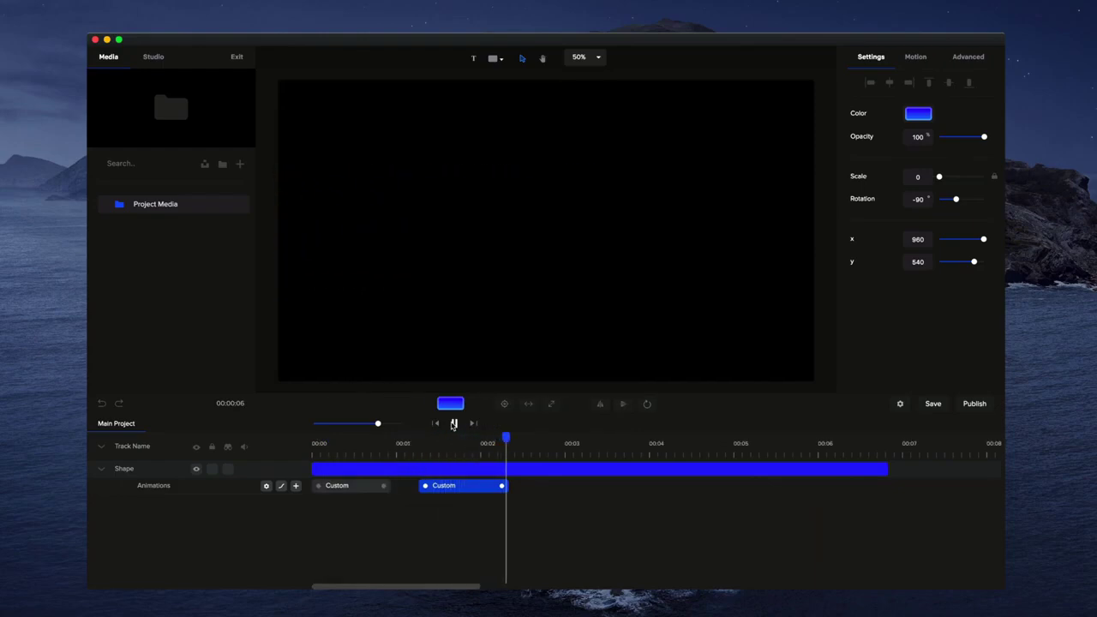
click(449, 494)
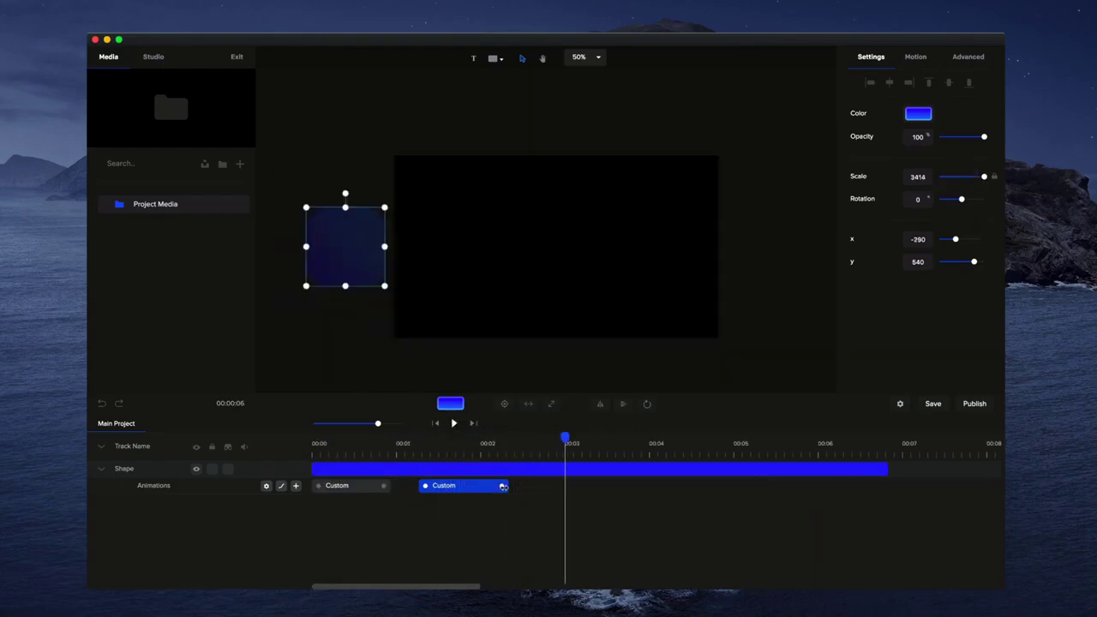
Lengthen the second custom animation to end at about 2.4 seconds and replay from the start
drag(501, 486, 511, 486)
click(437, 424)
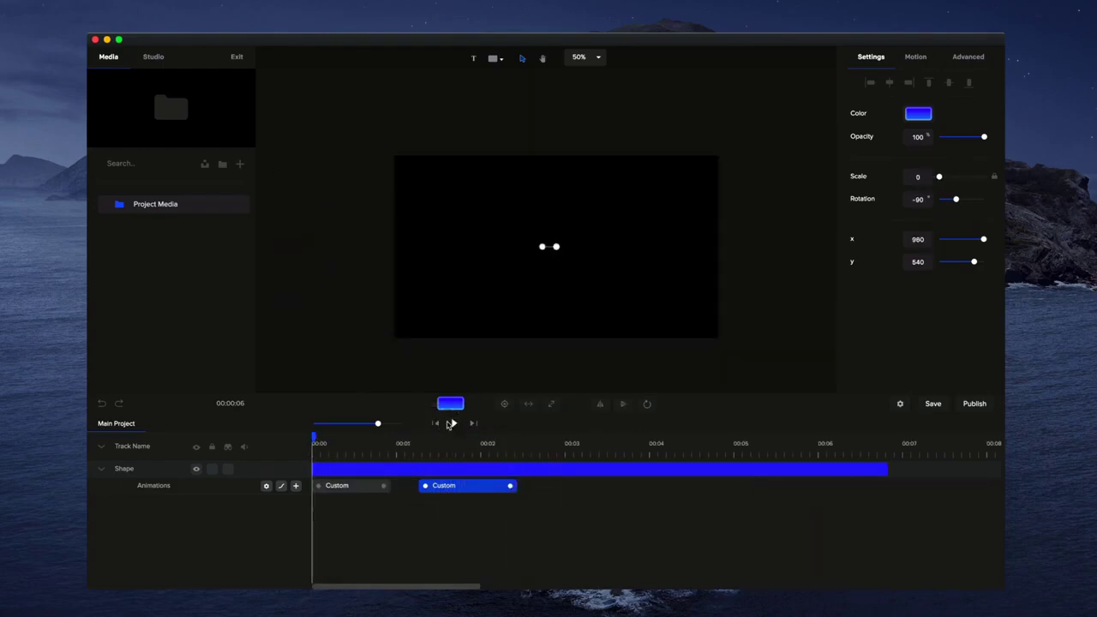
click(453, 424)
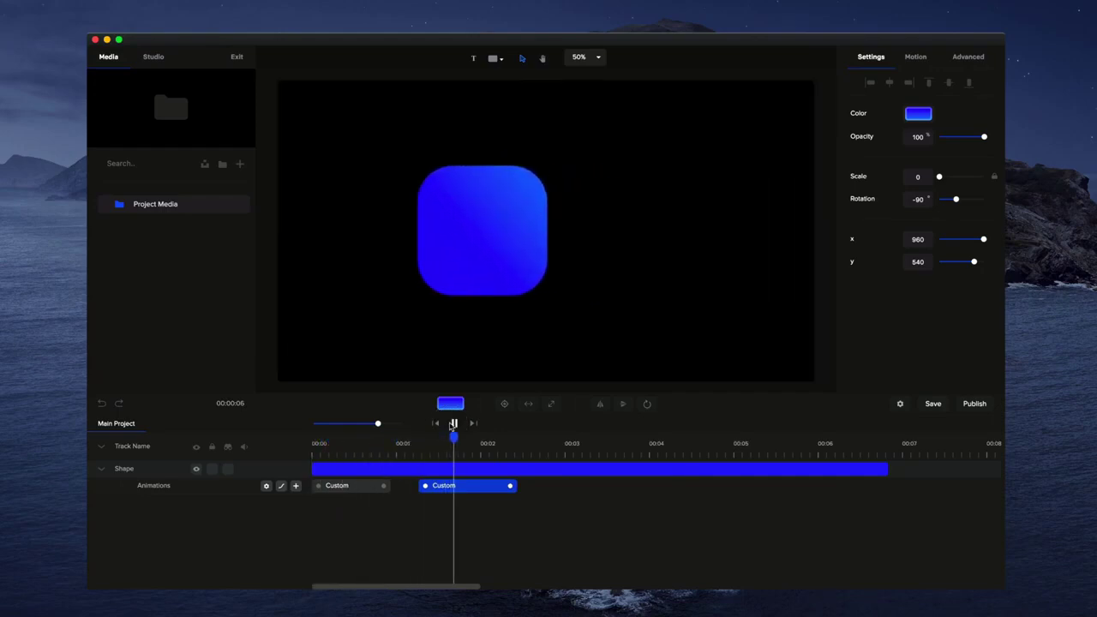
click(453, 423)
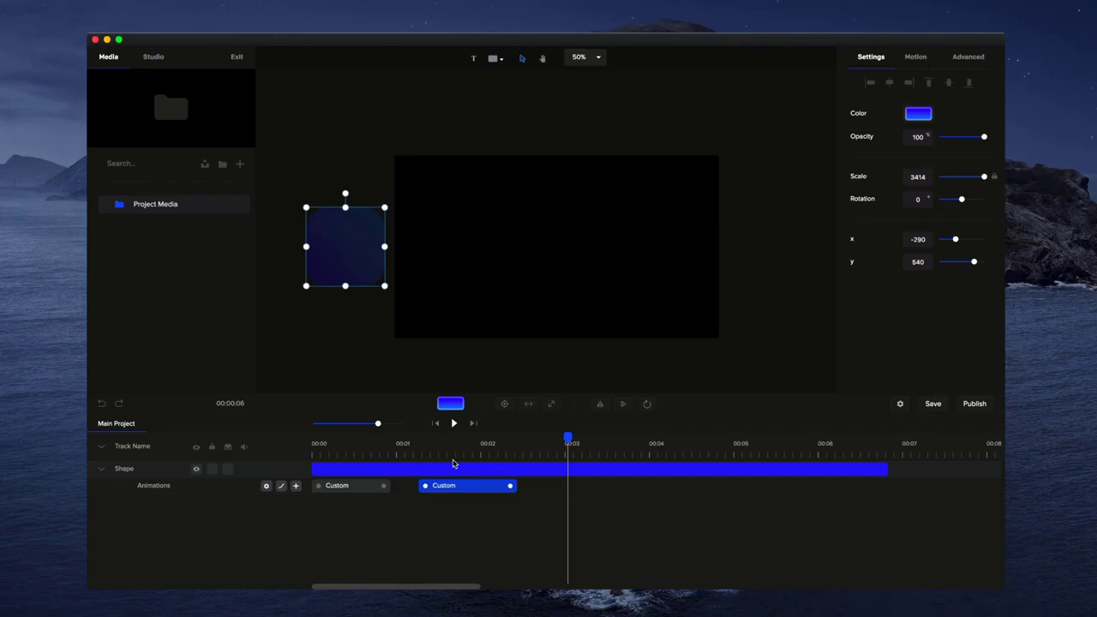
Return the playhead to the start, set the shape's transform origin to its bottom-right corner and play the animation
drag(514, 443, 382, 439)
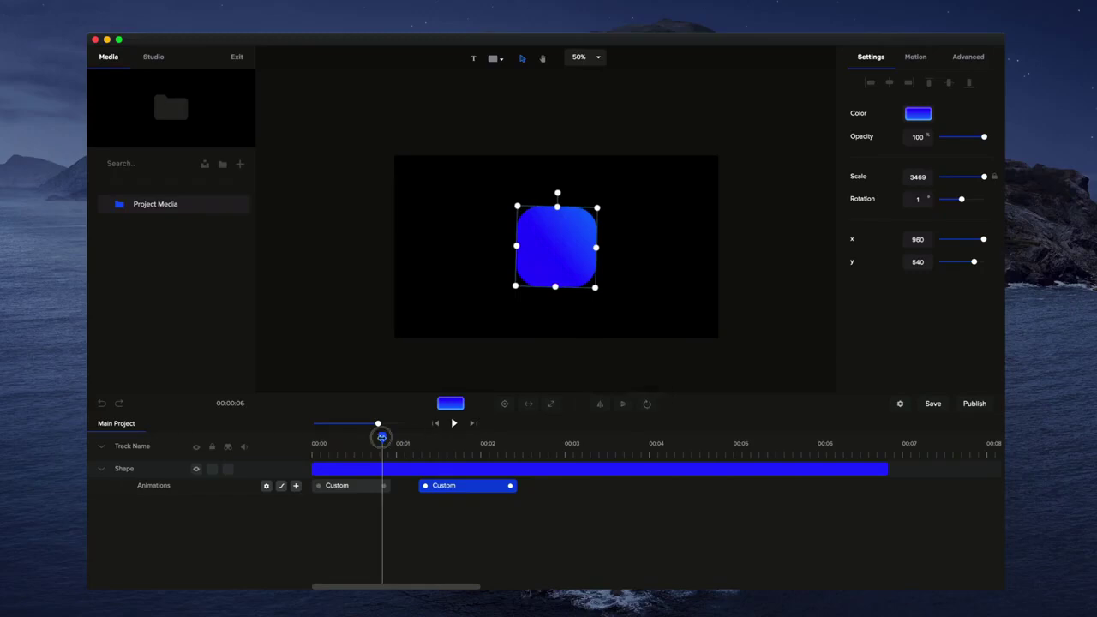
drag(382, 438, 313, 439)
click(648, 404)
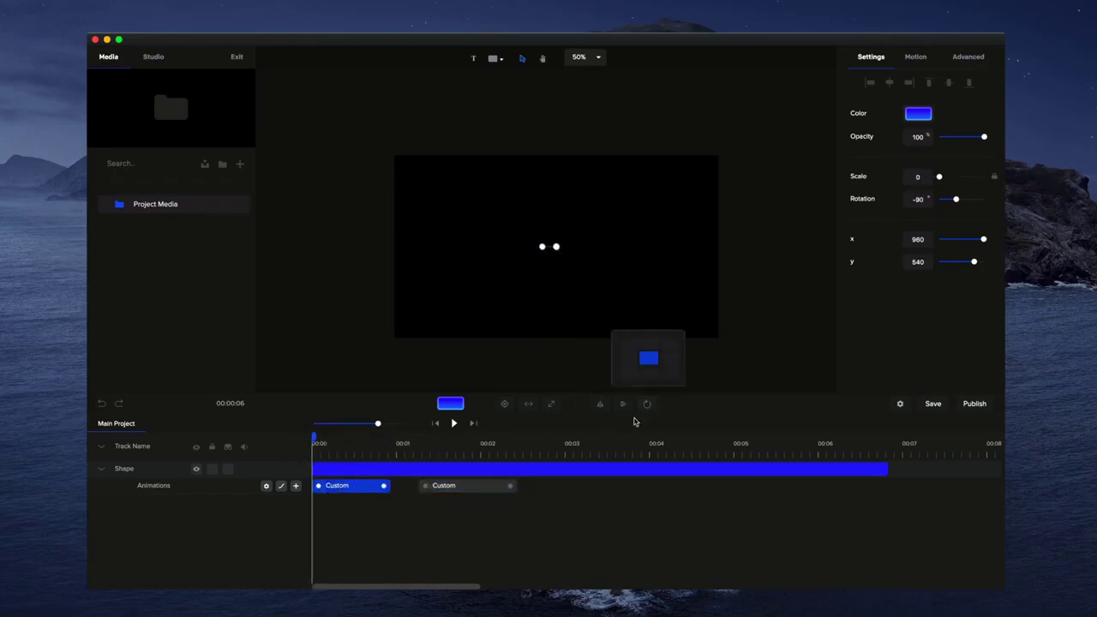
click(649, 361)
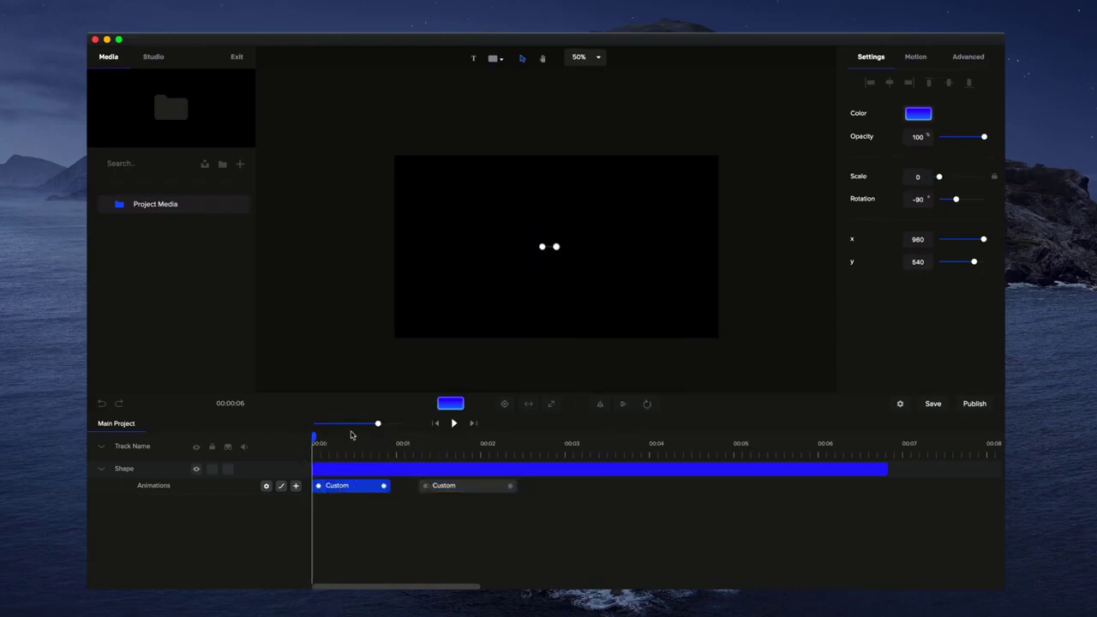
drag(313, 438, 214, 449)
click(648, 404)
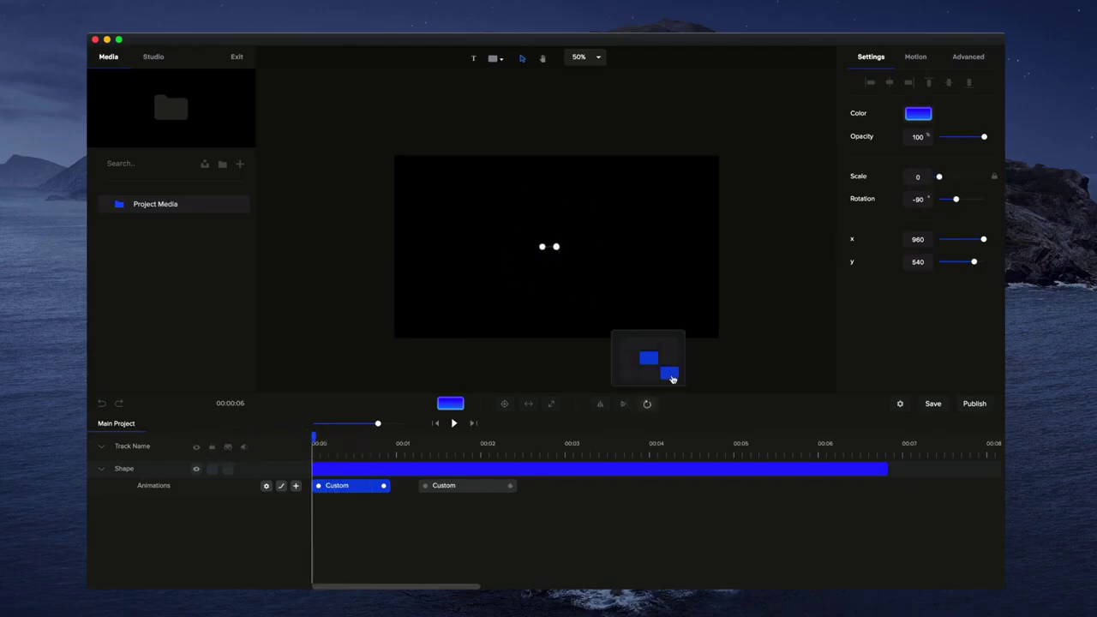
click(673, 379)
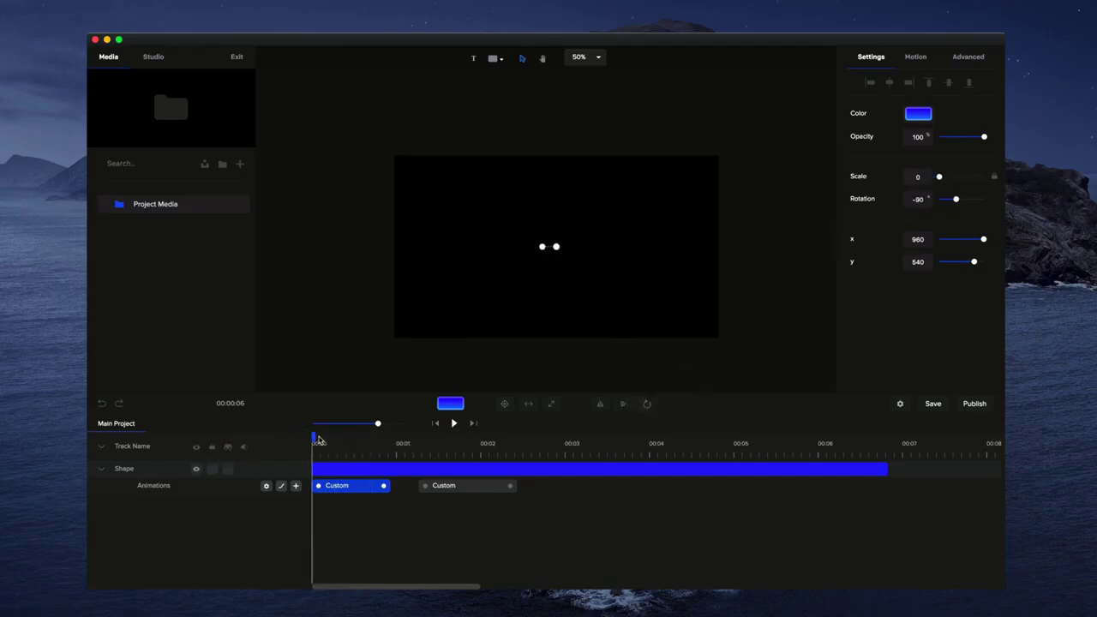
drag(318, 440, 277, 466)
click(455, 424)
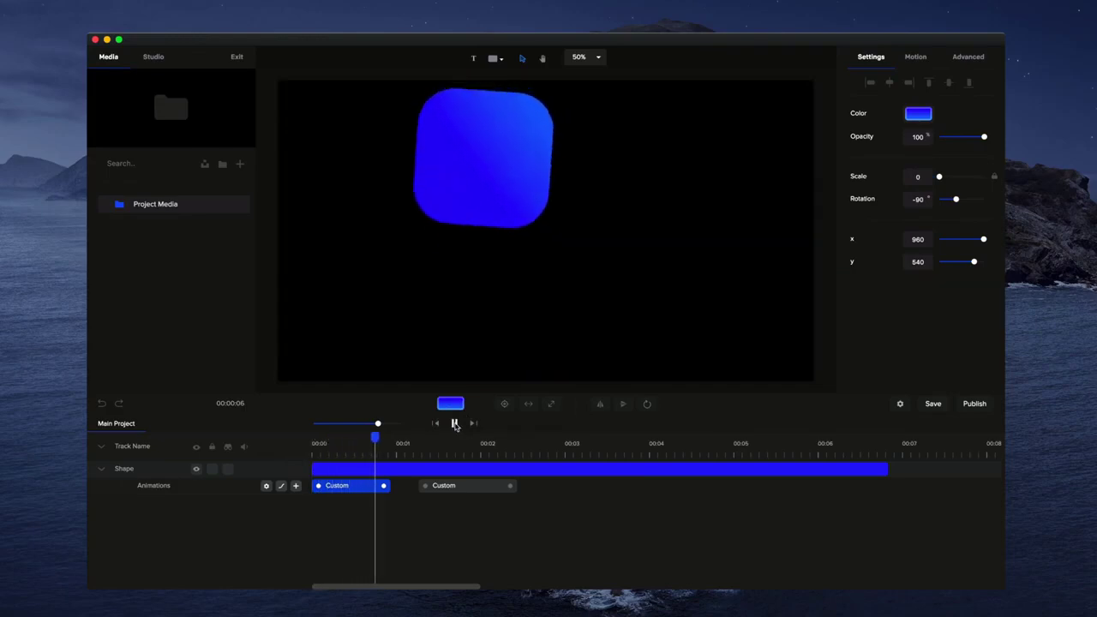
click(454, 423)
Set the shape's transform origin to its bottom-left corner and replay the animation from the start
click(649, 408)
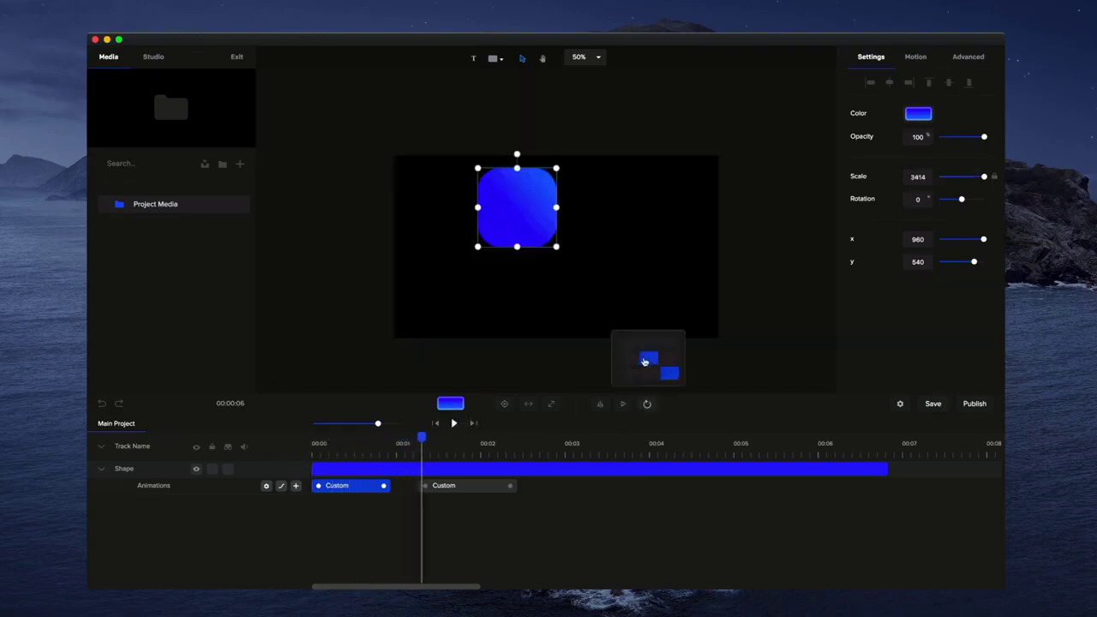
click(627, 374)
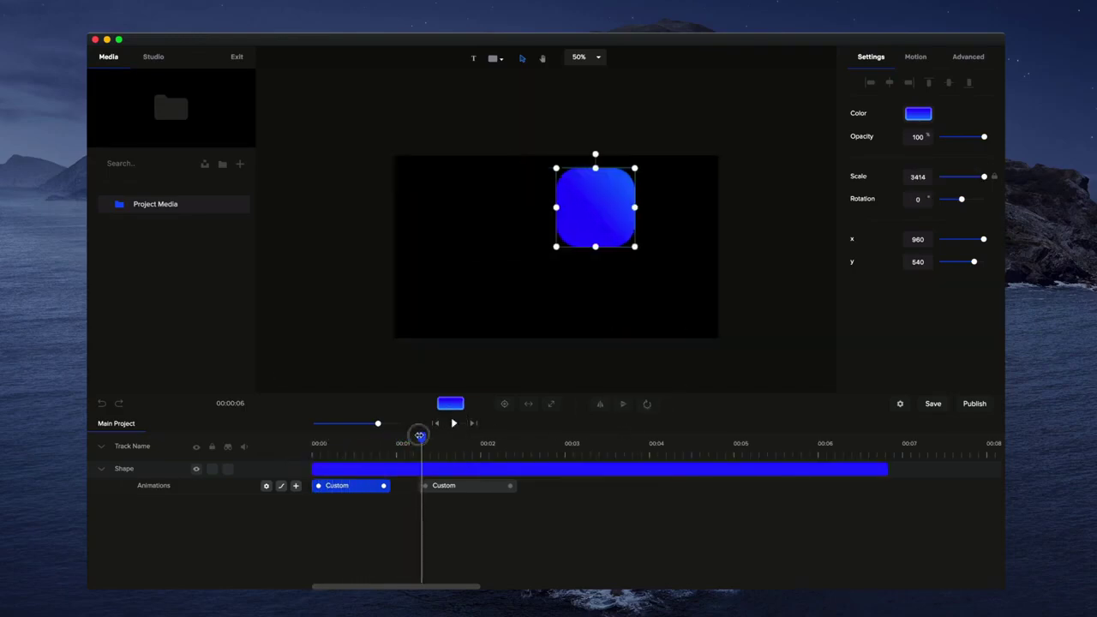
drag(421, 437, 289, 453)
click(455, 423)
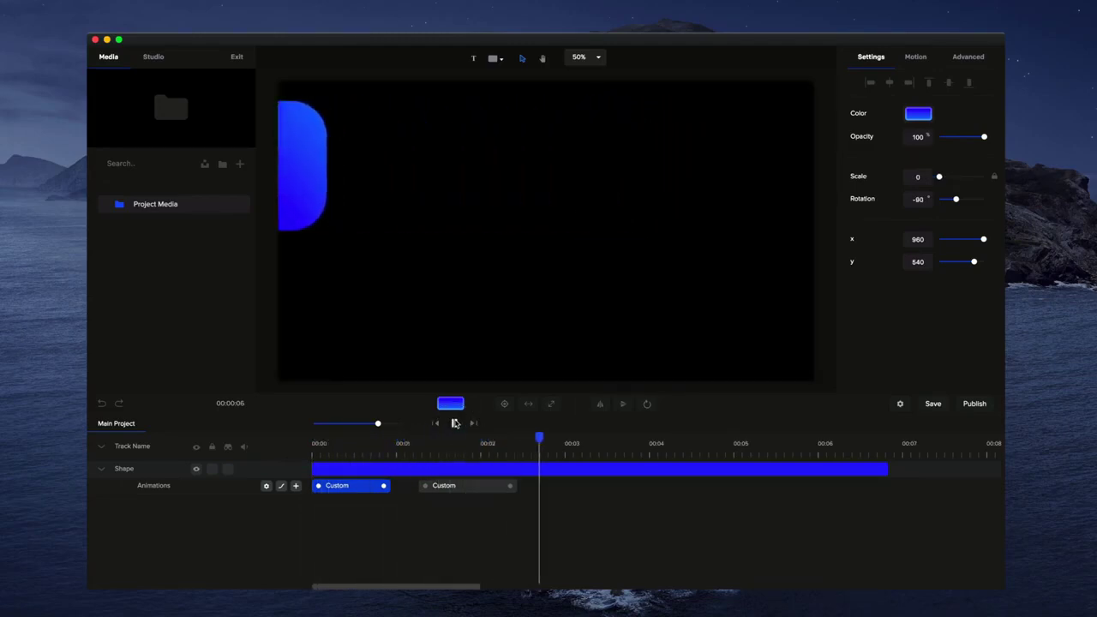
click(454, 423)
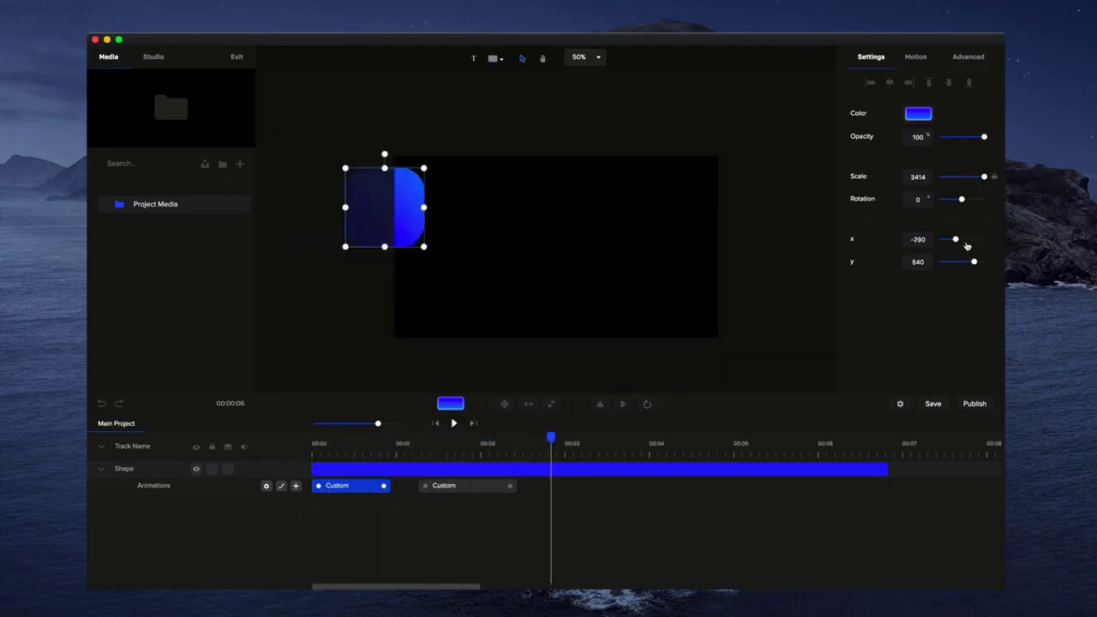
Move the shape's end position to x -540, shift the second custom animation to start at about 1.1 seconds, and replay
drag(956, 240, 950, 239)
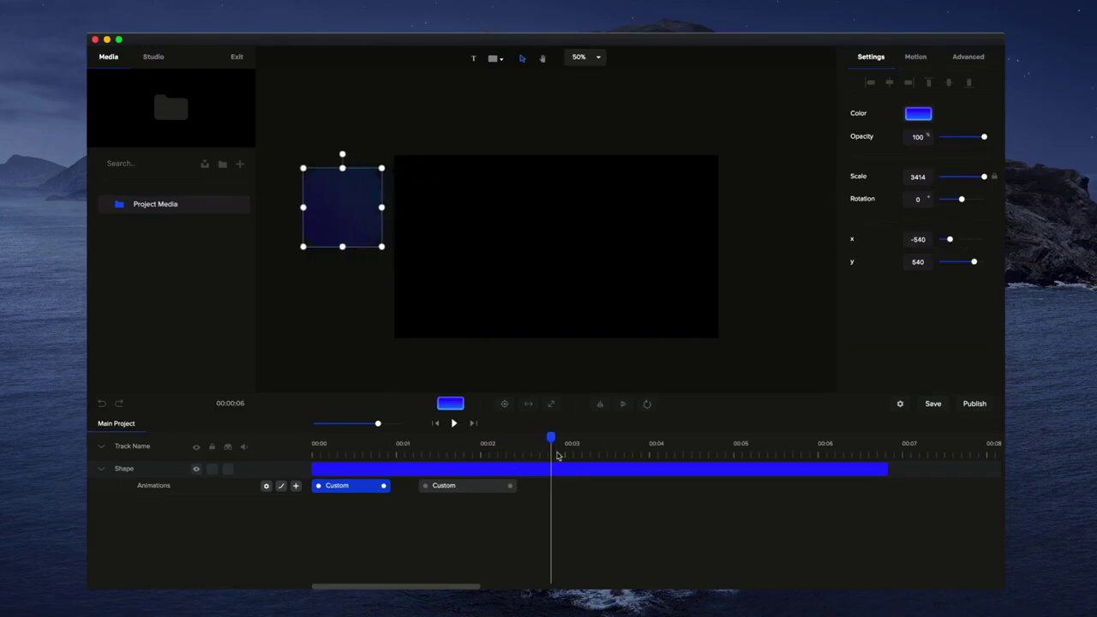
click(434, 425)
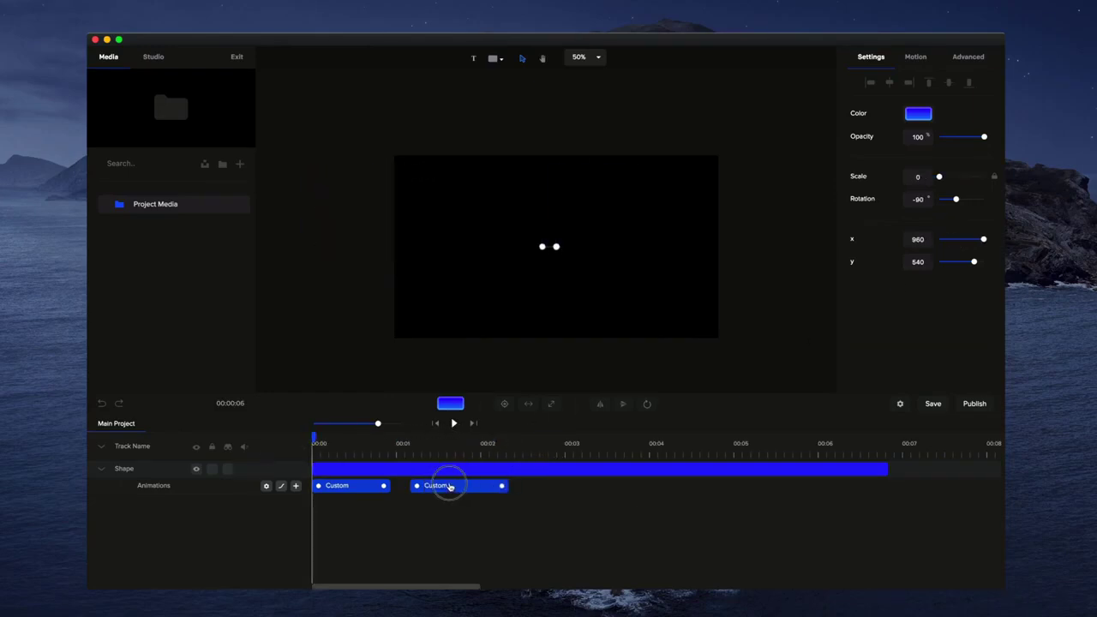
drag(449, 484, 434, 485)
click(454, 424)
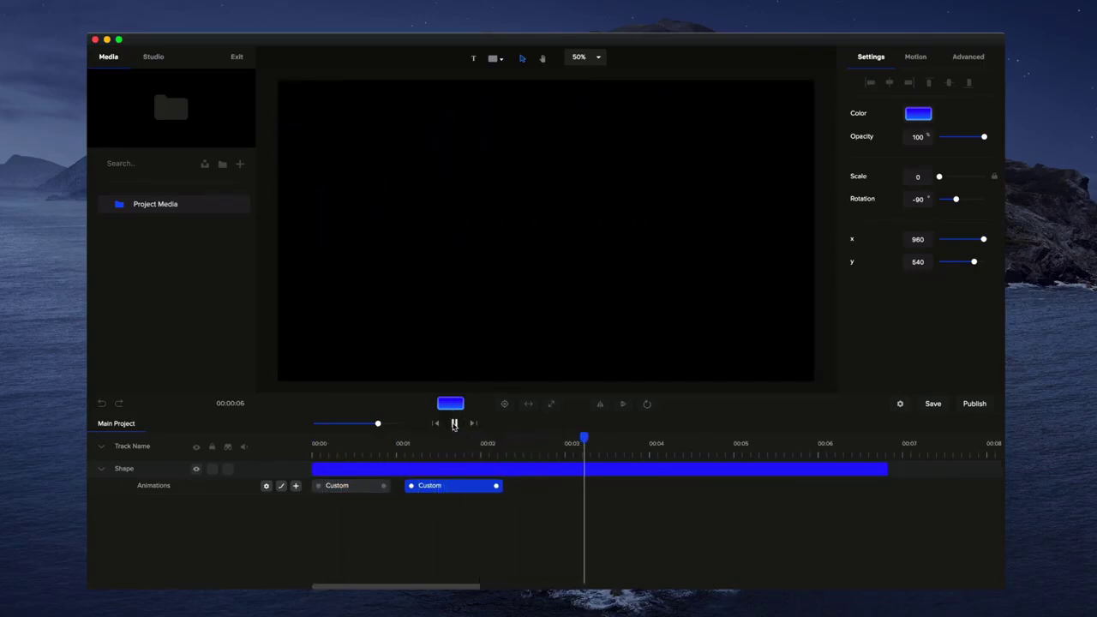
click(454, 424)
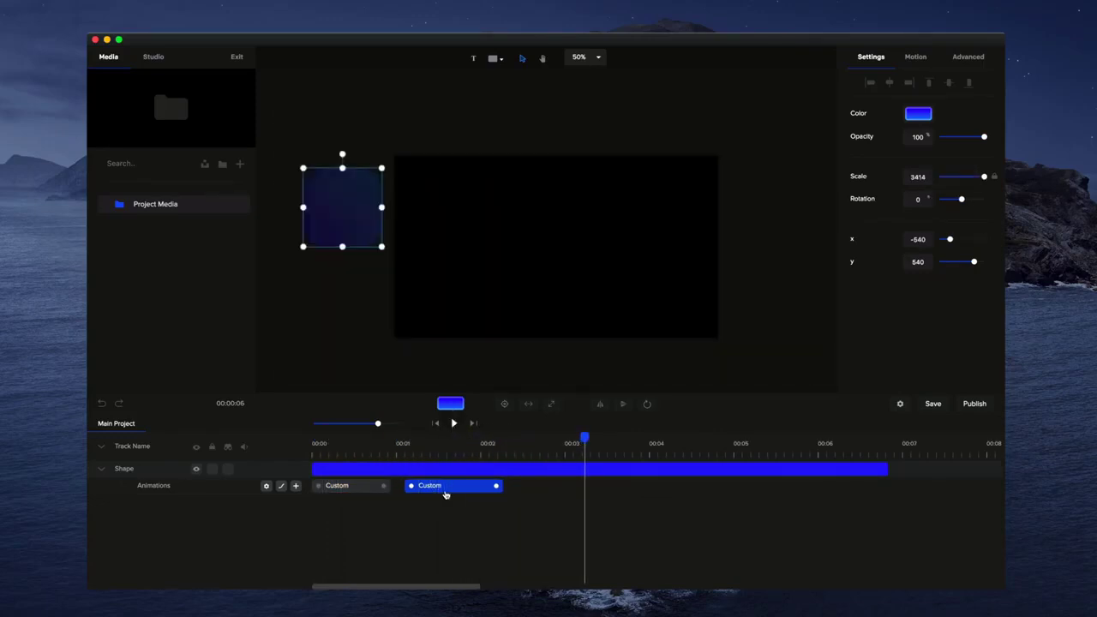